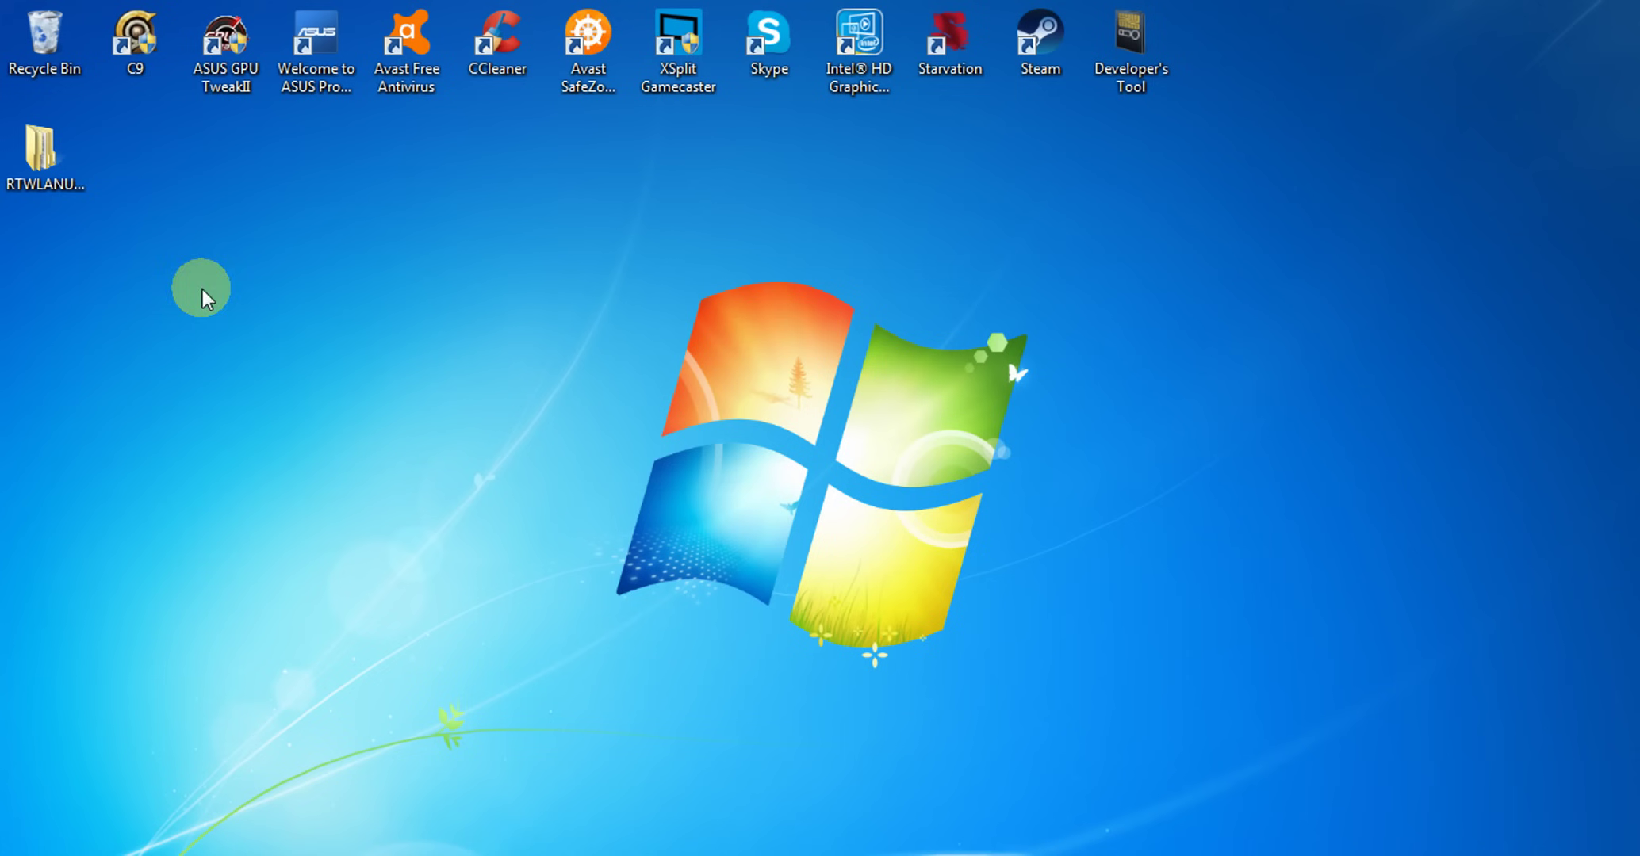
- Launch Device Manager from Start search and select the 802.11n WLAN NIC under Other devices
click(7, 852)
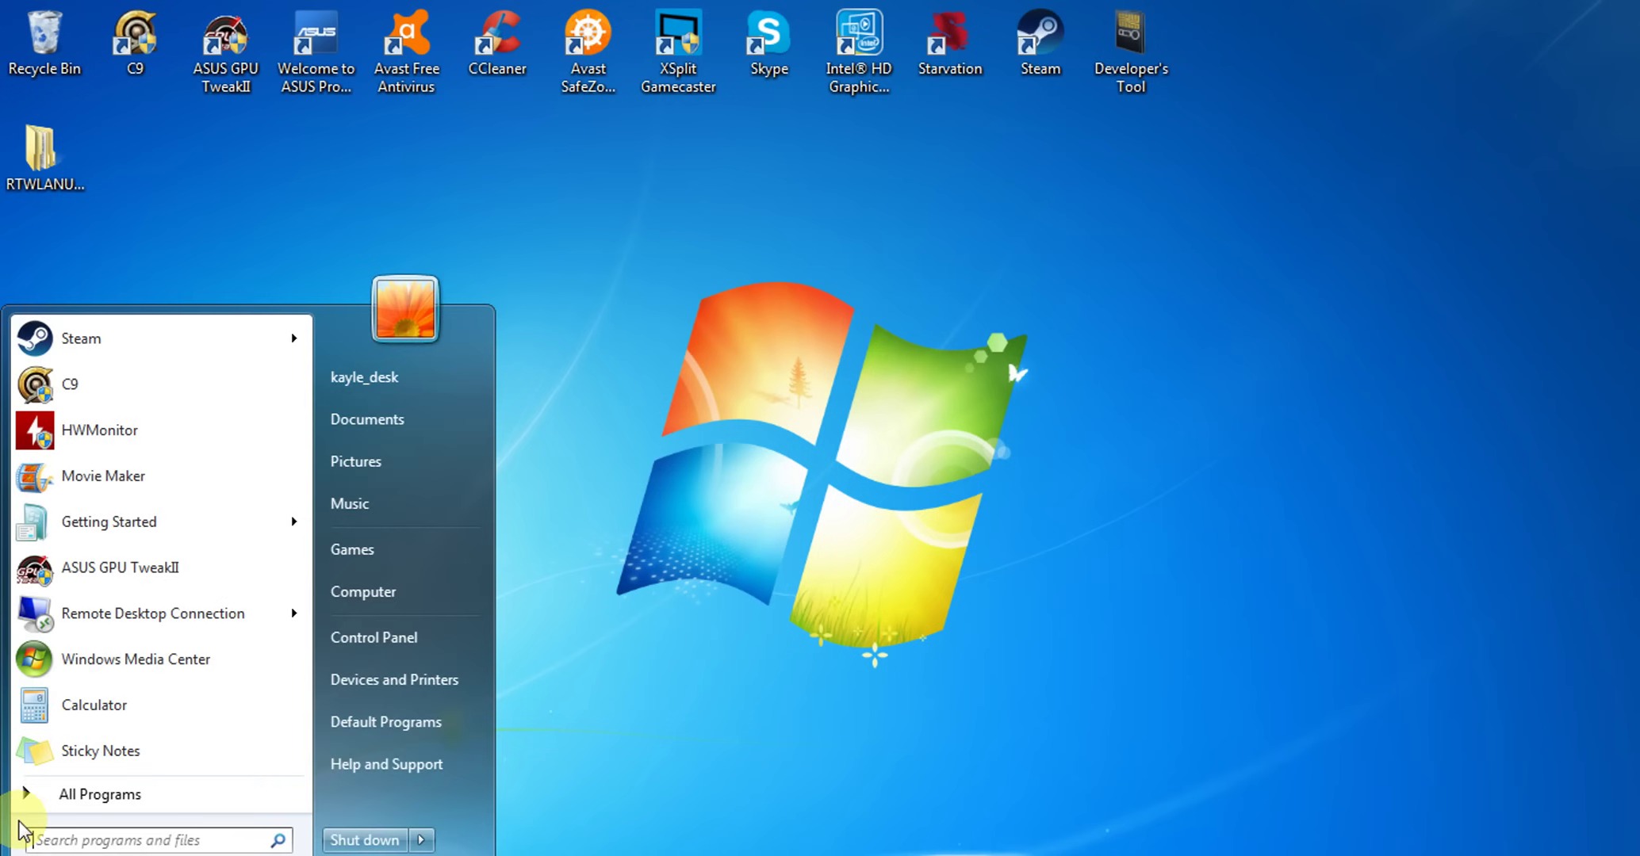
text(device manager)
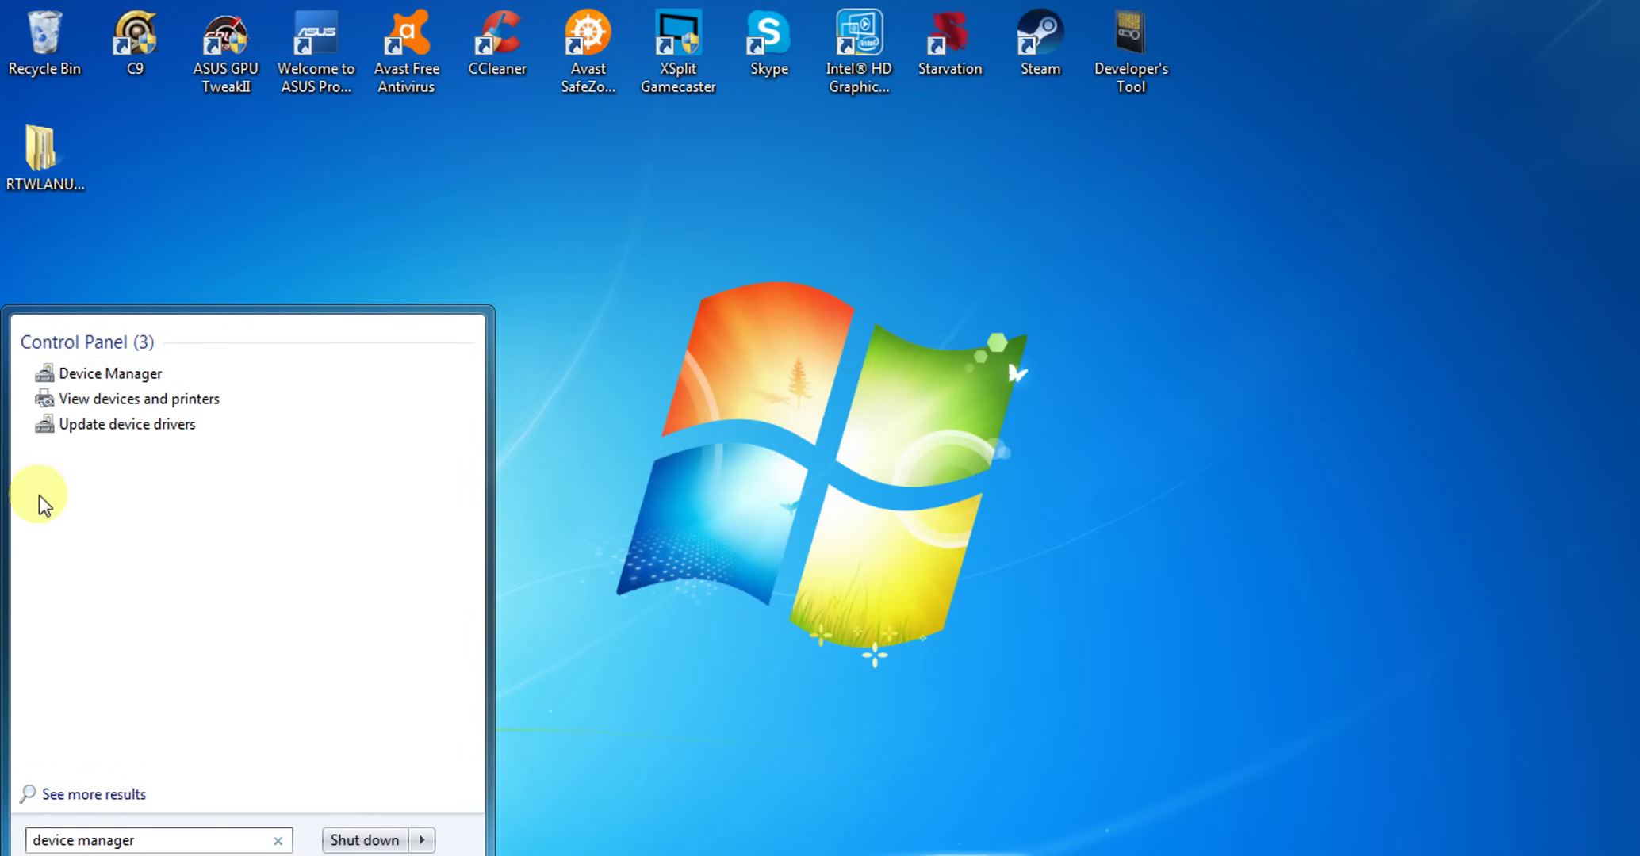
click(84, 373)
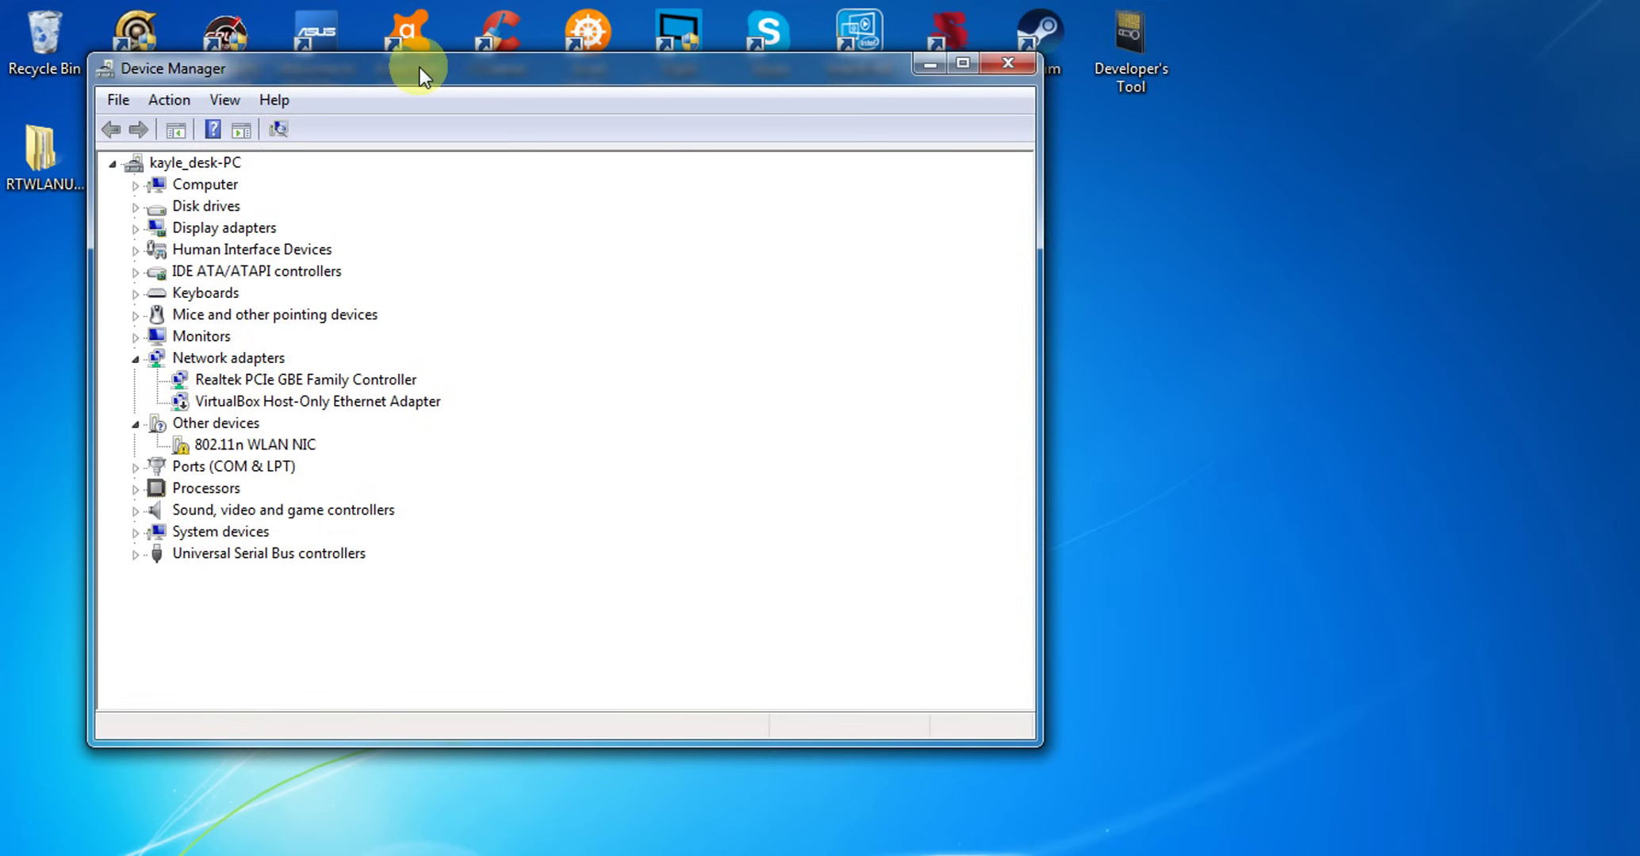
drag(419, 68, 708, 101)
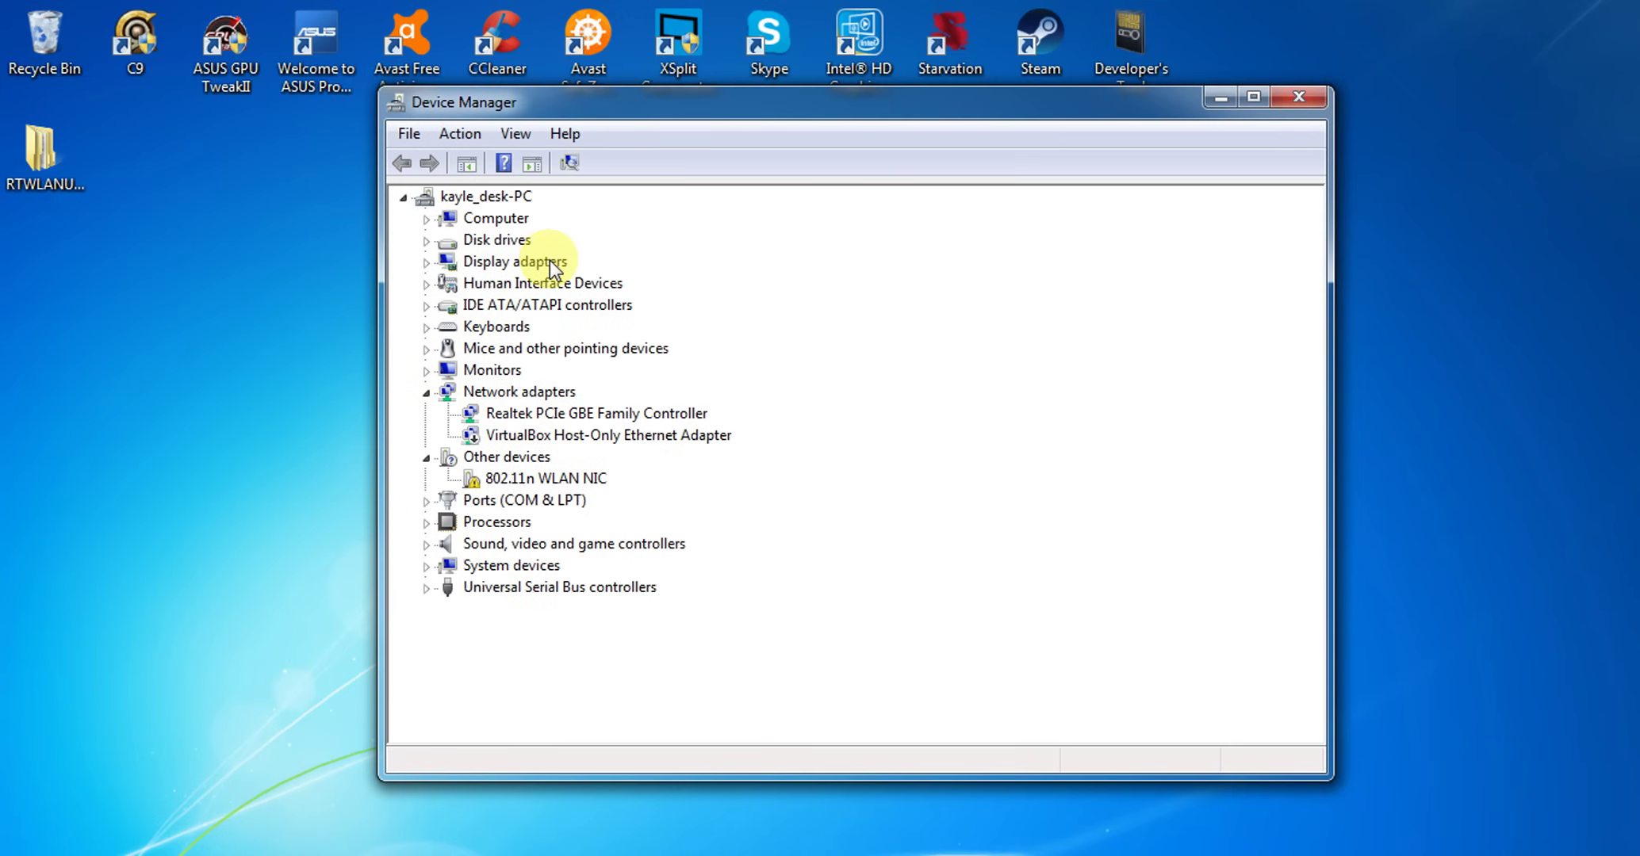
click(571, 478)
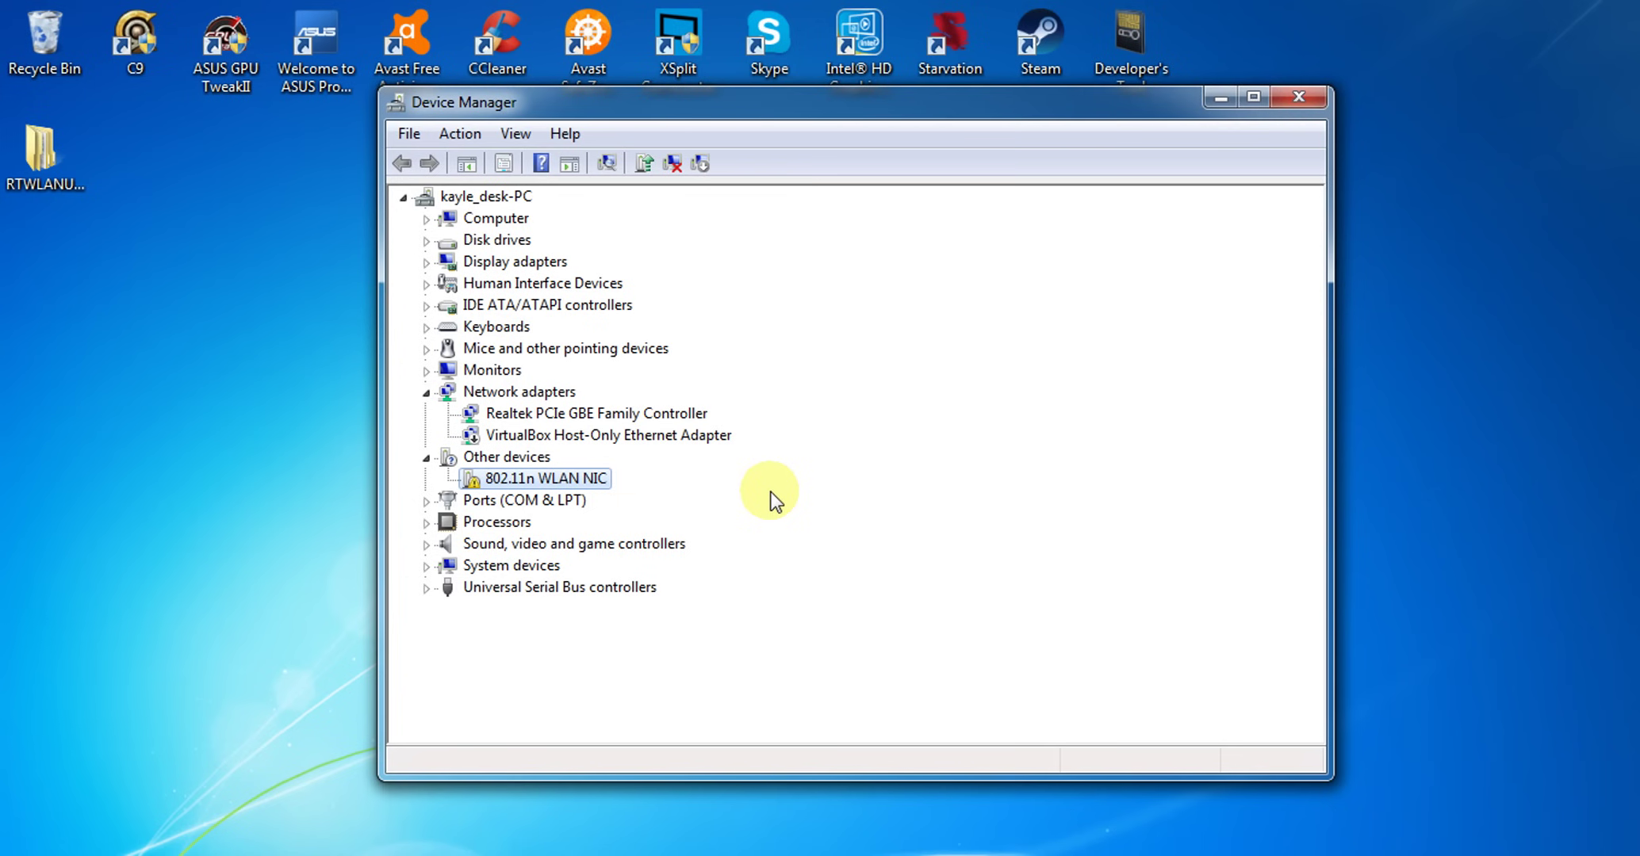
drag(716, 110, 659, 136)
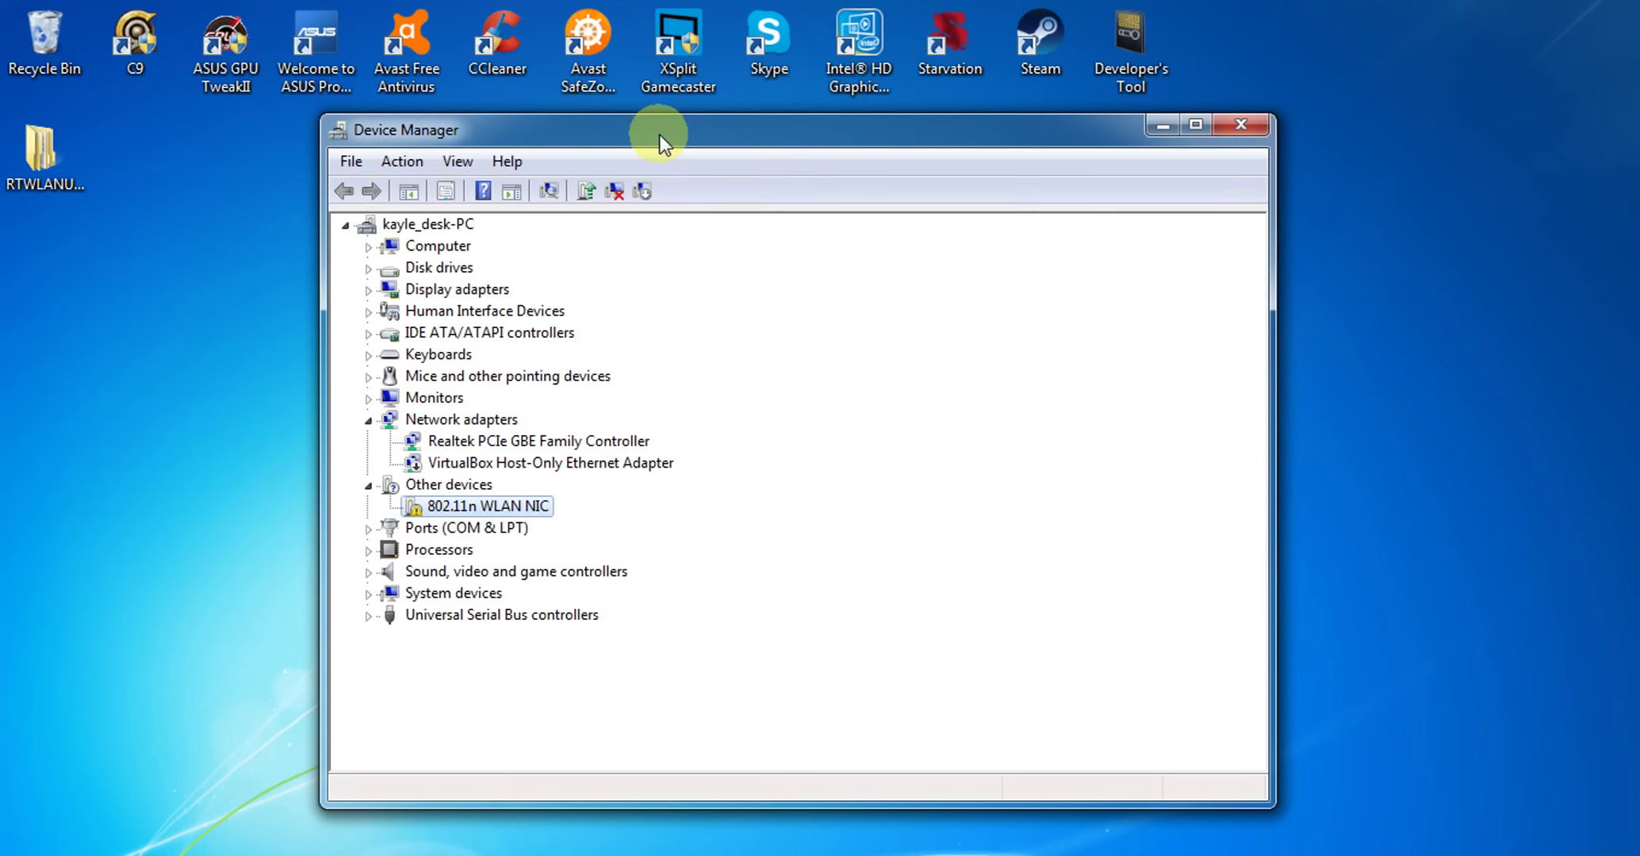
- Start Update Driver from the 802.11n WLAN NIC's Properties General tab
right_click(451, 506)
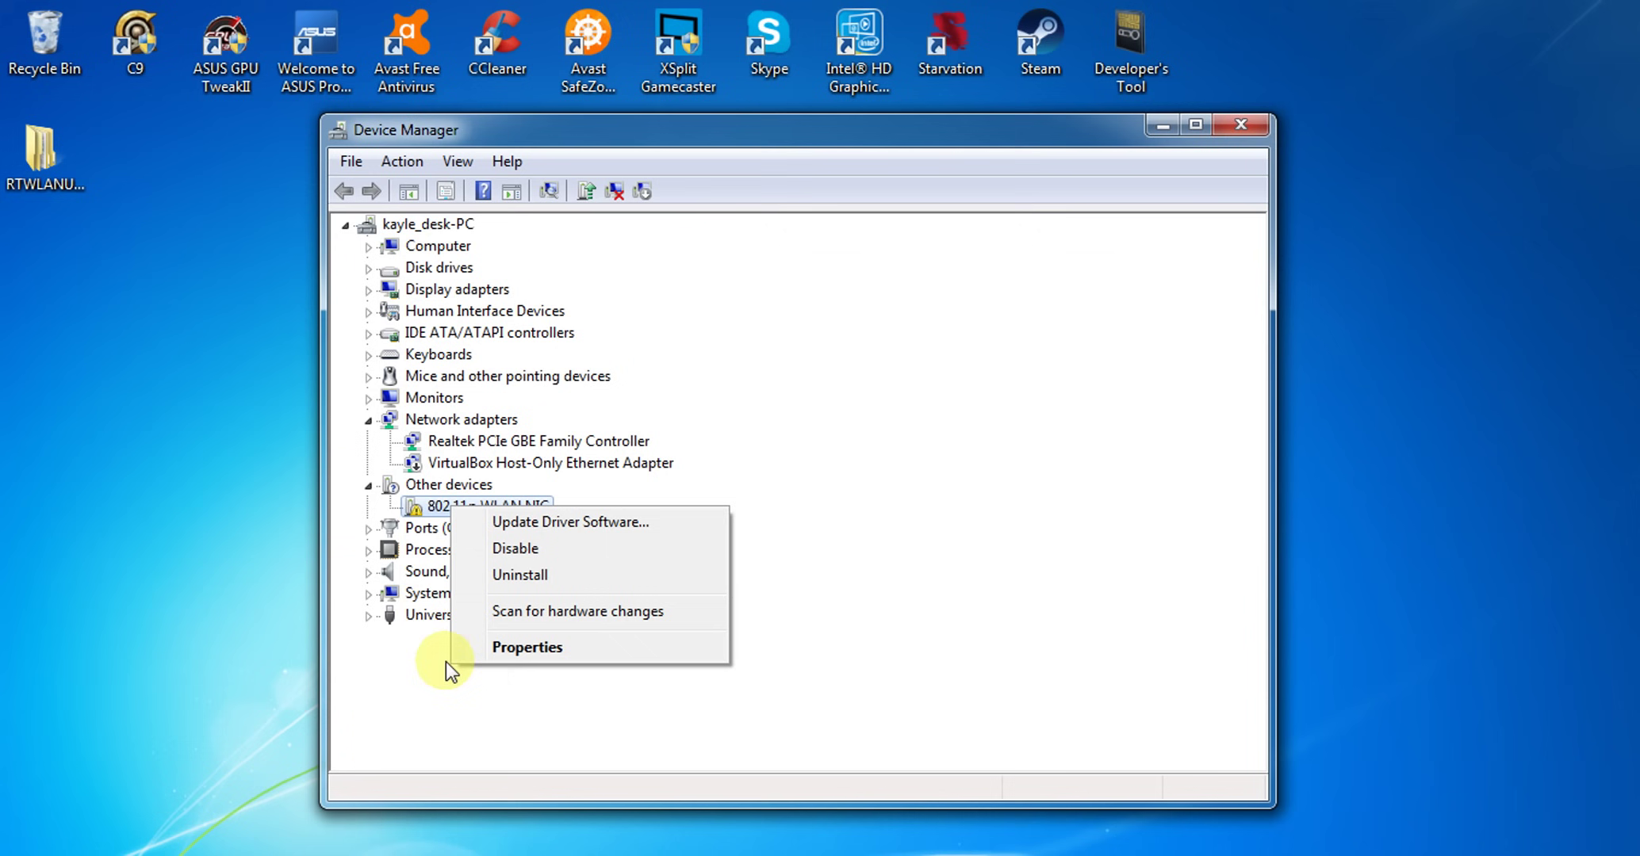
click(585, 648)
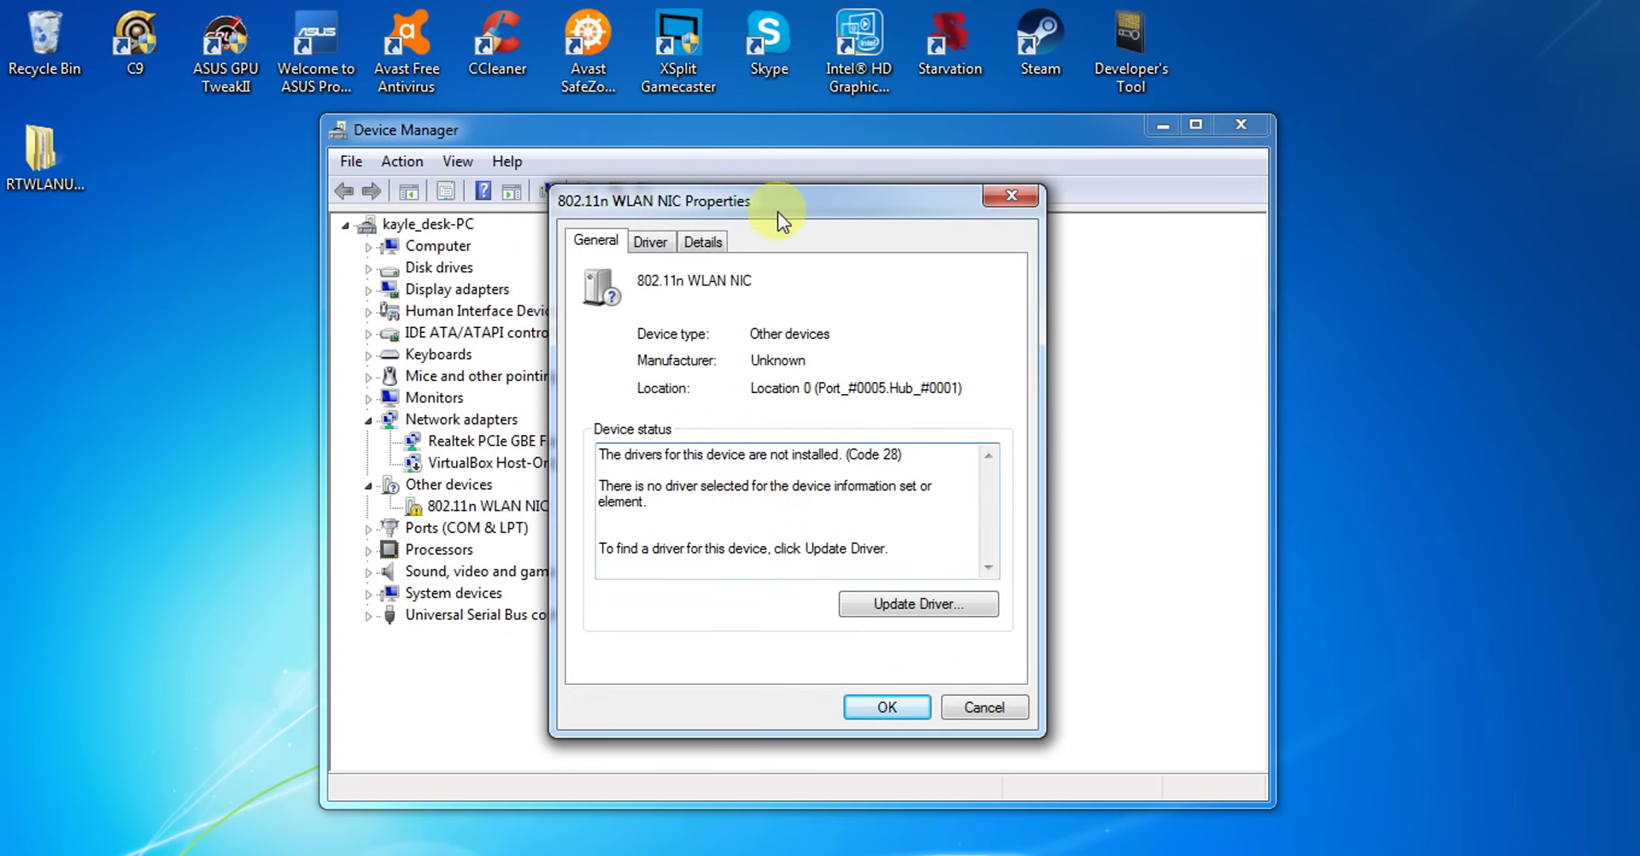
drag(805, 186, 911, 119)
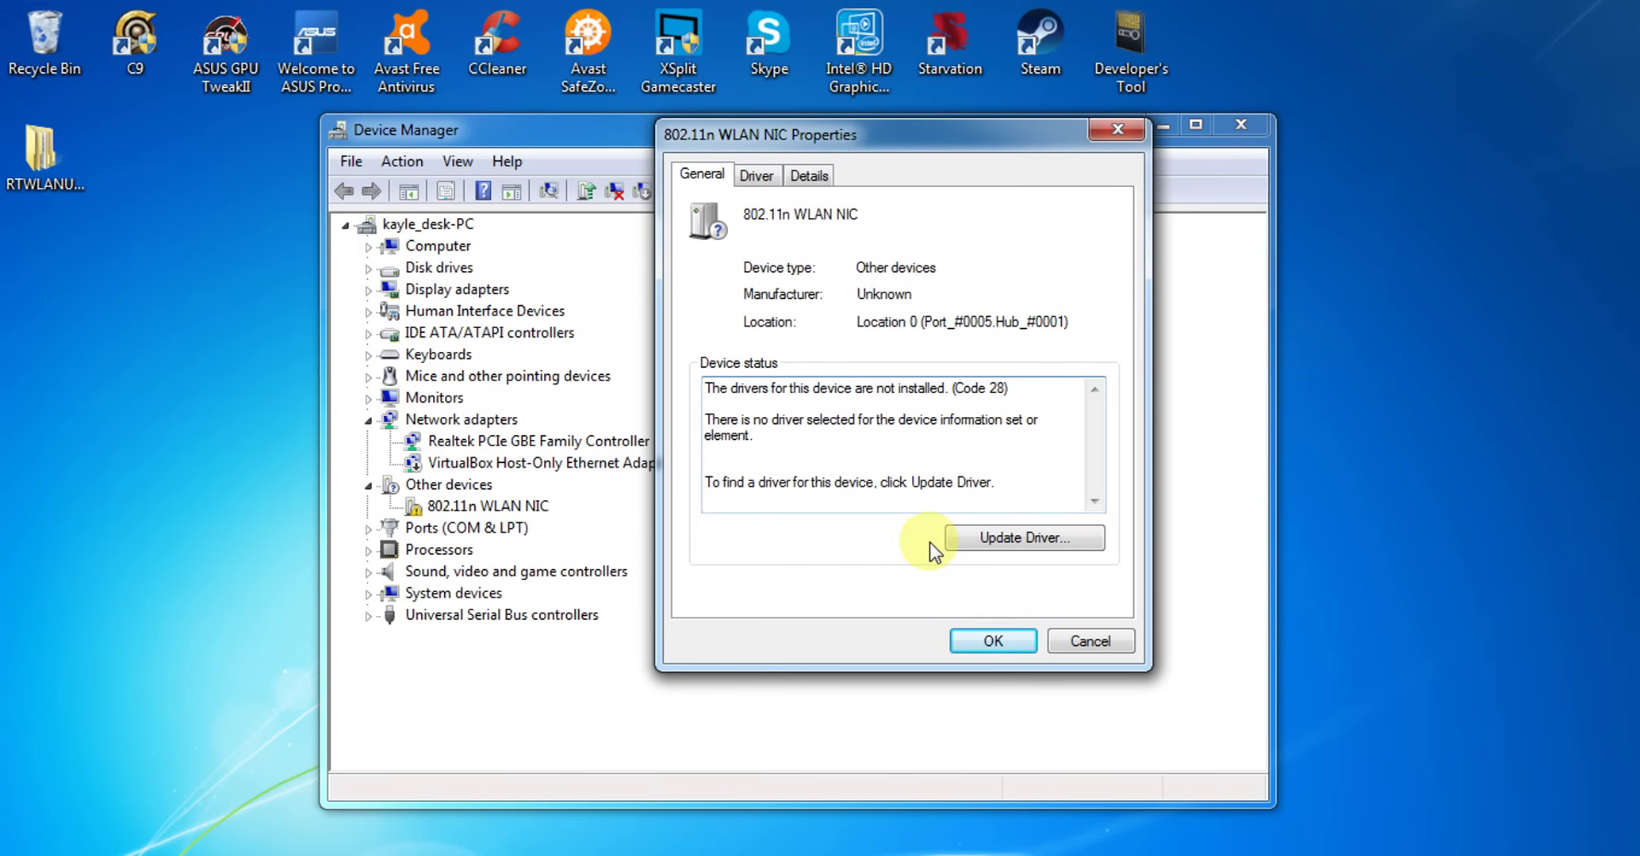
click(1027, 542)
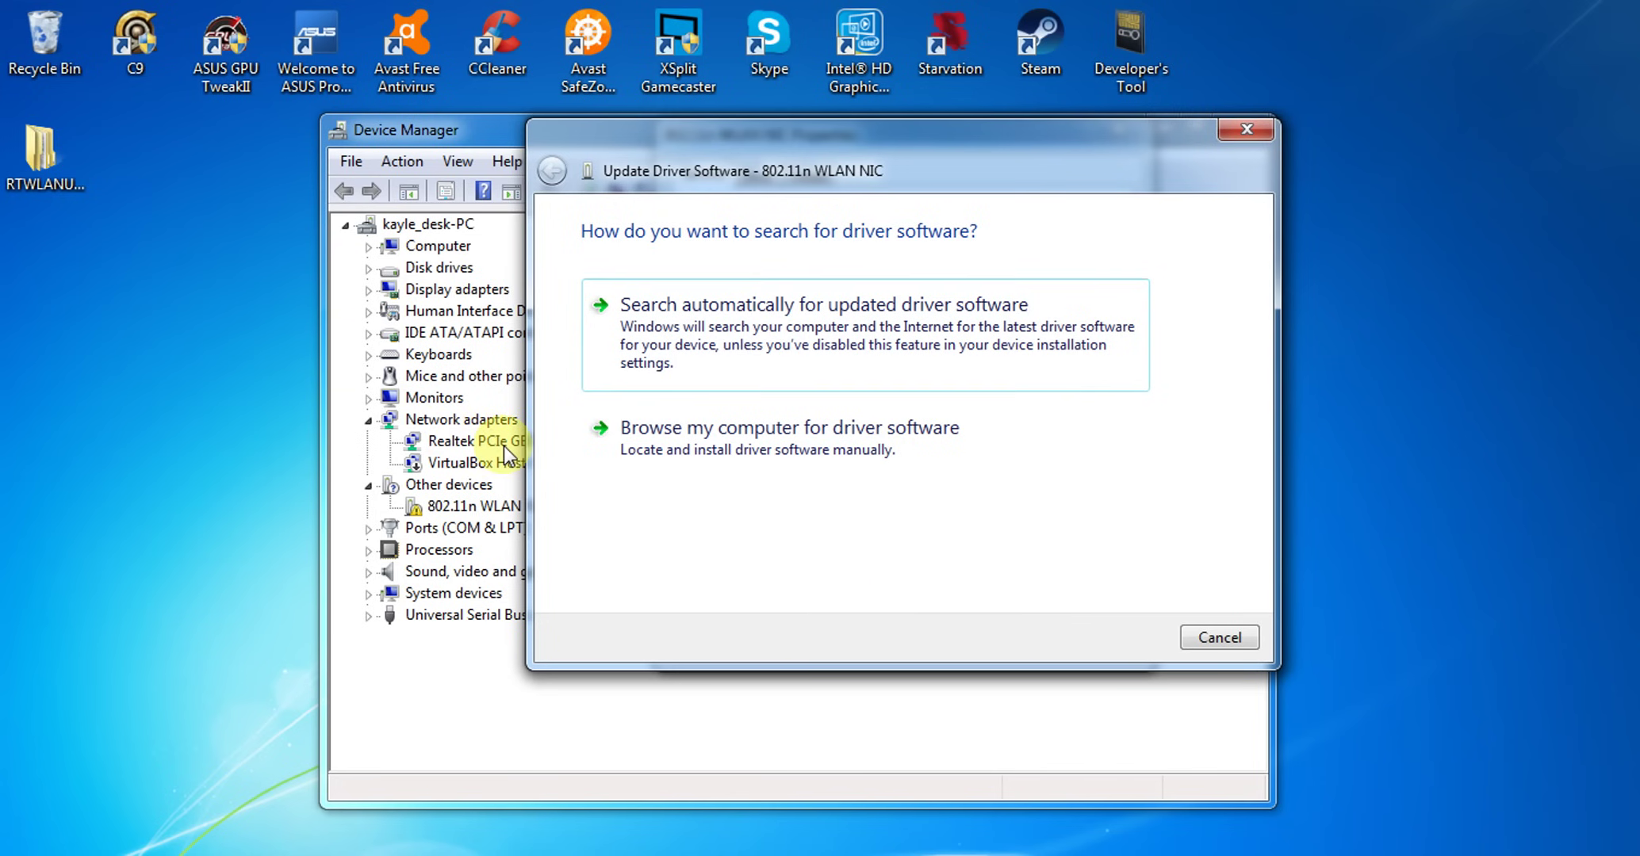
click(38, 165)
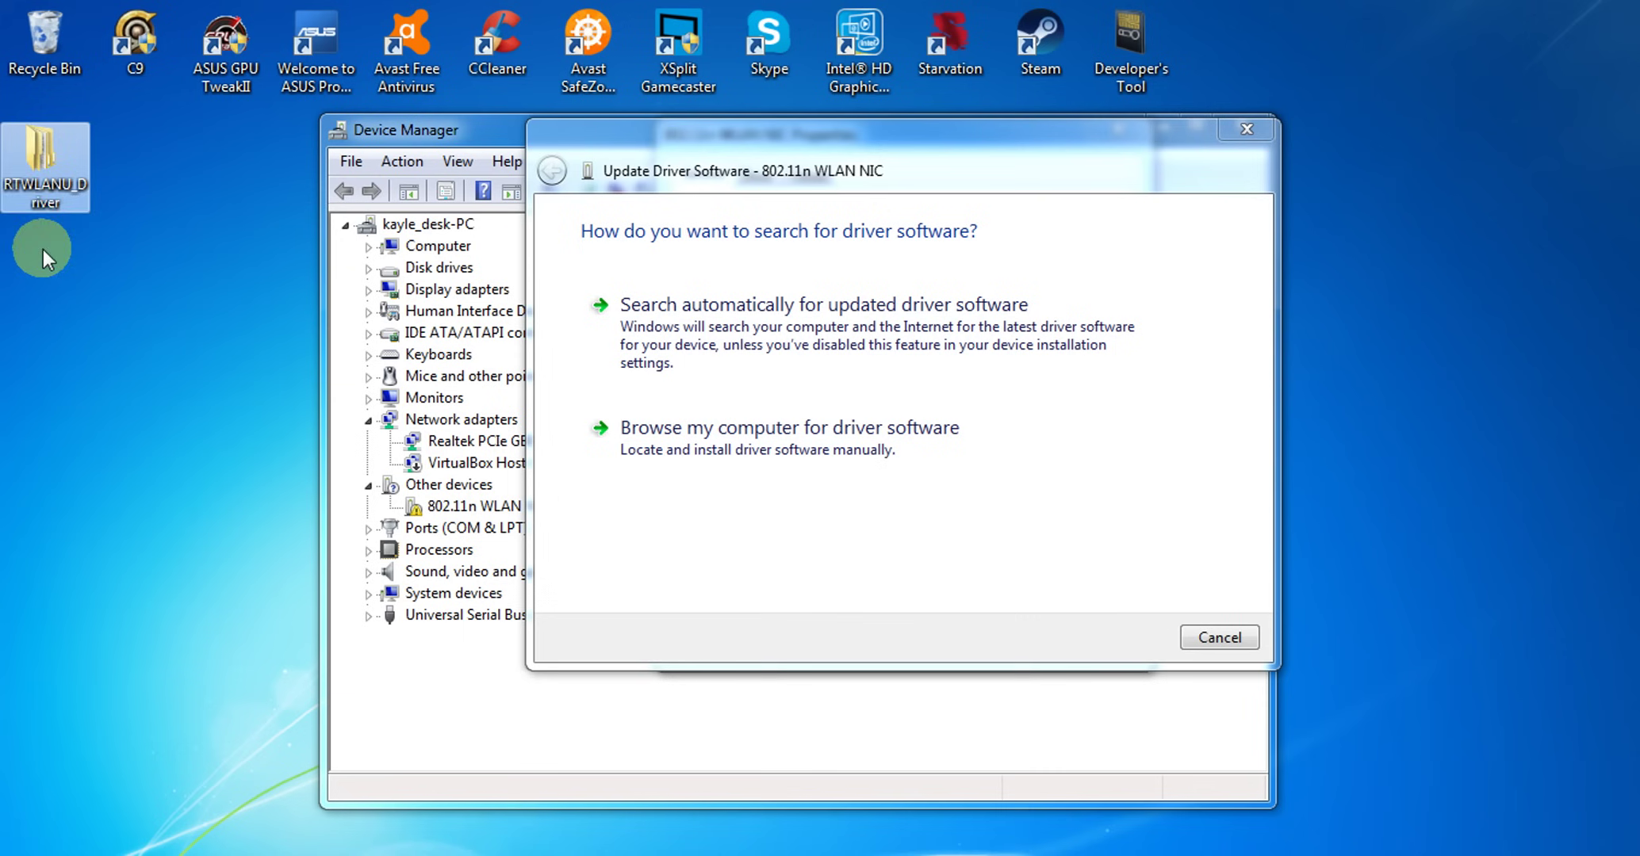
double_click(48, 169)
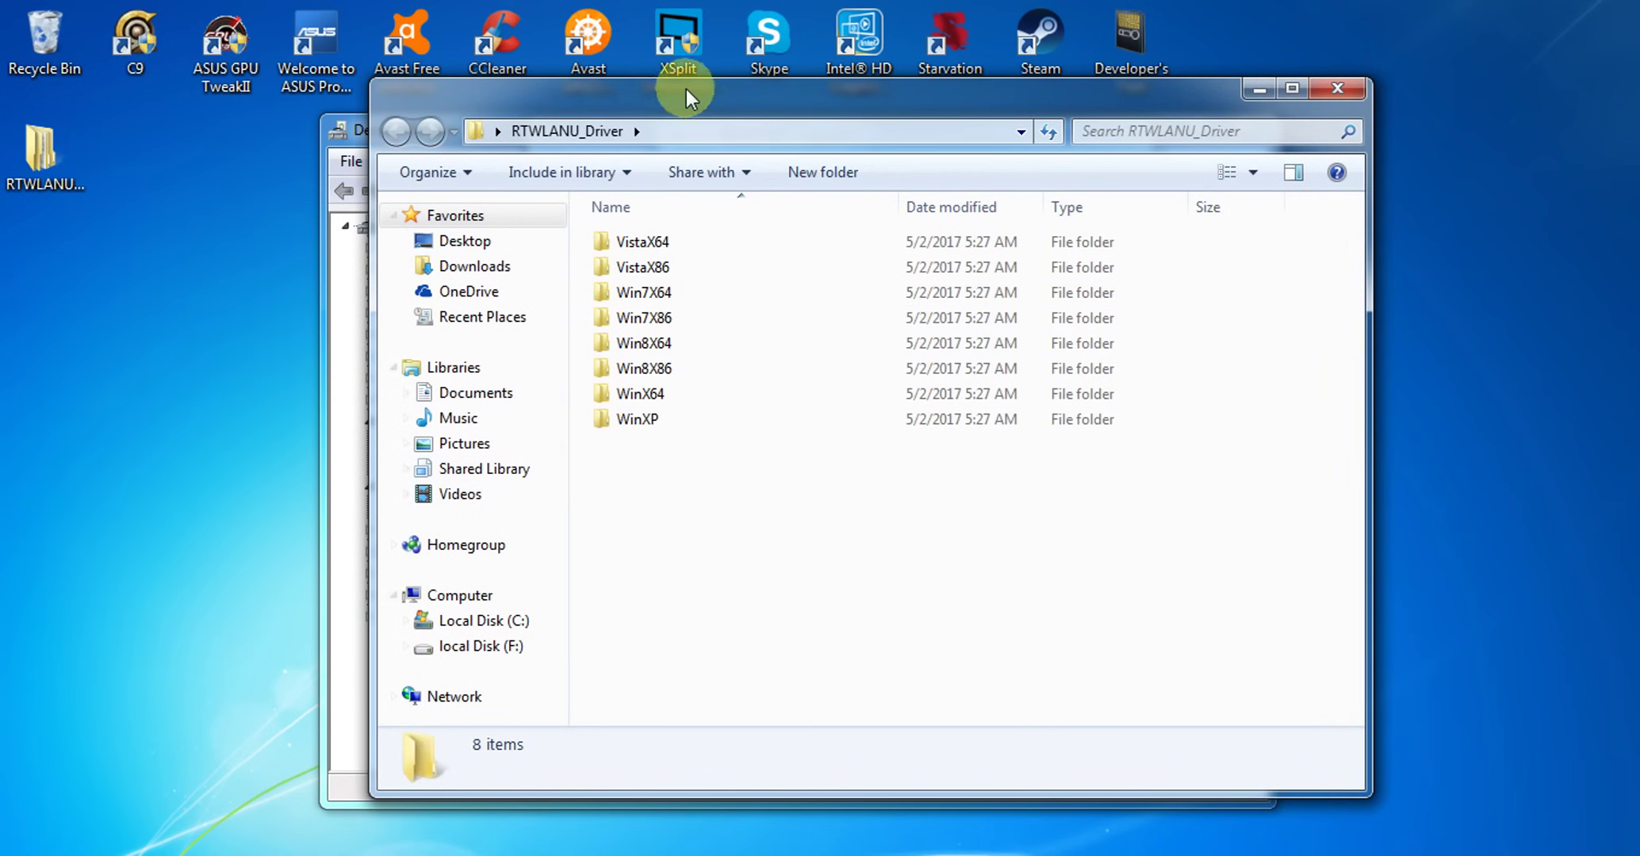
drag(691, 91, 428, 84)
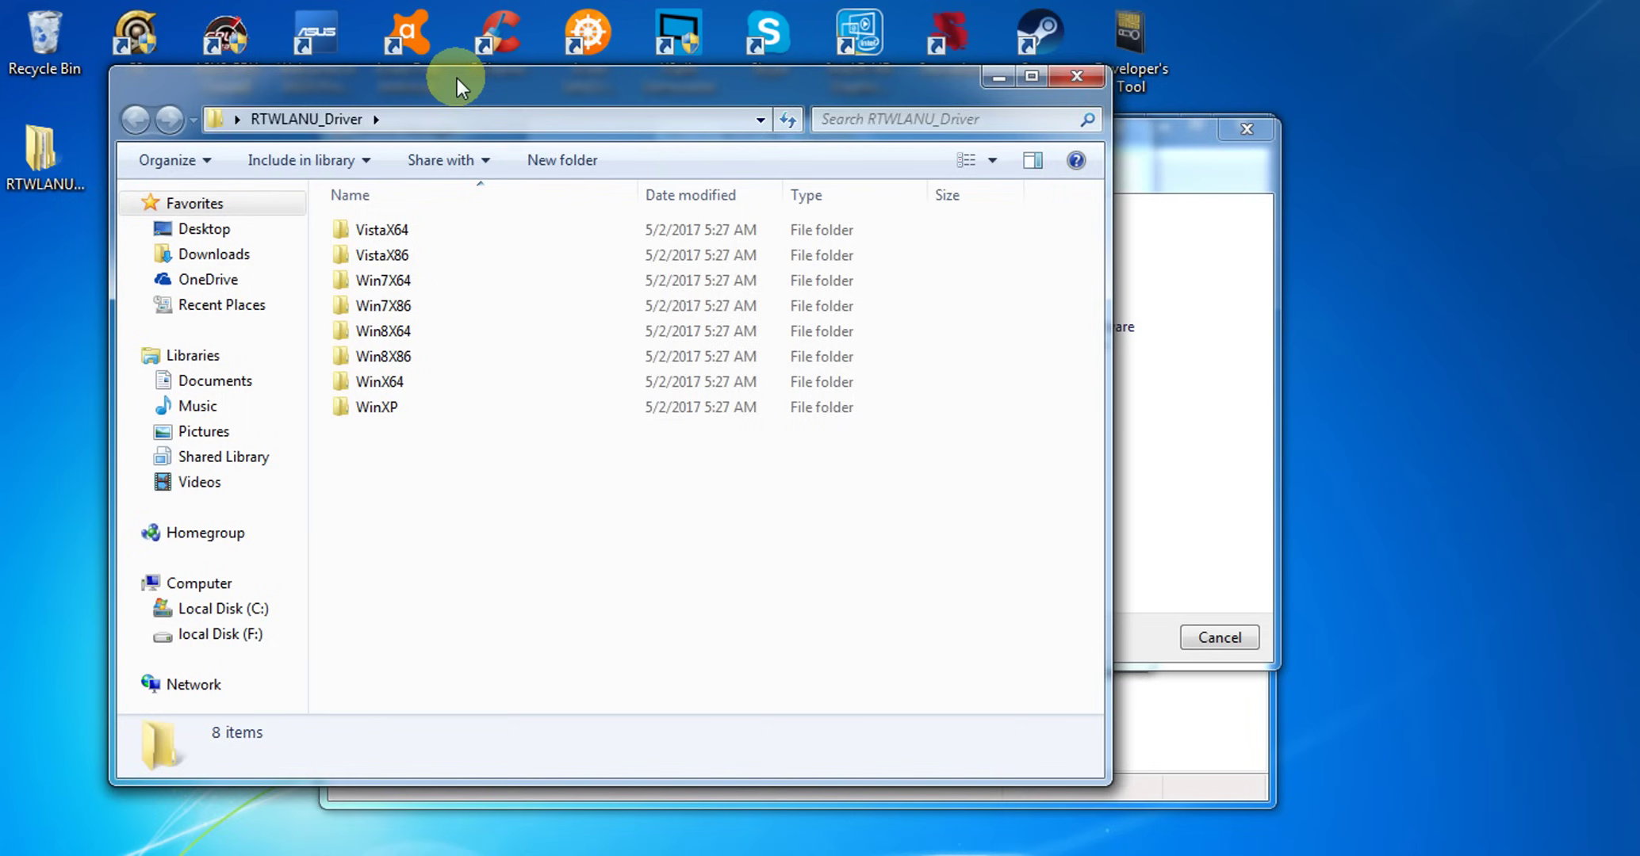
drag(457, 79, 398, 100)
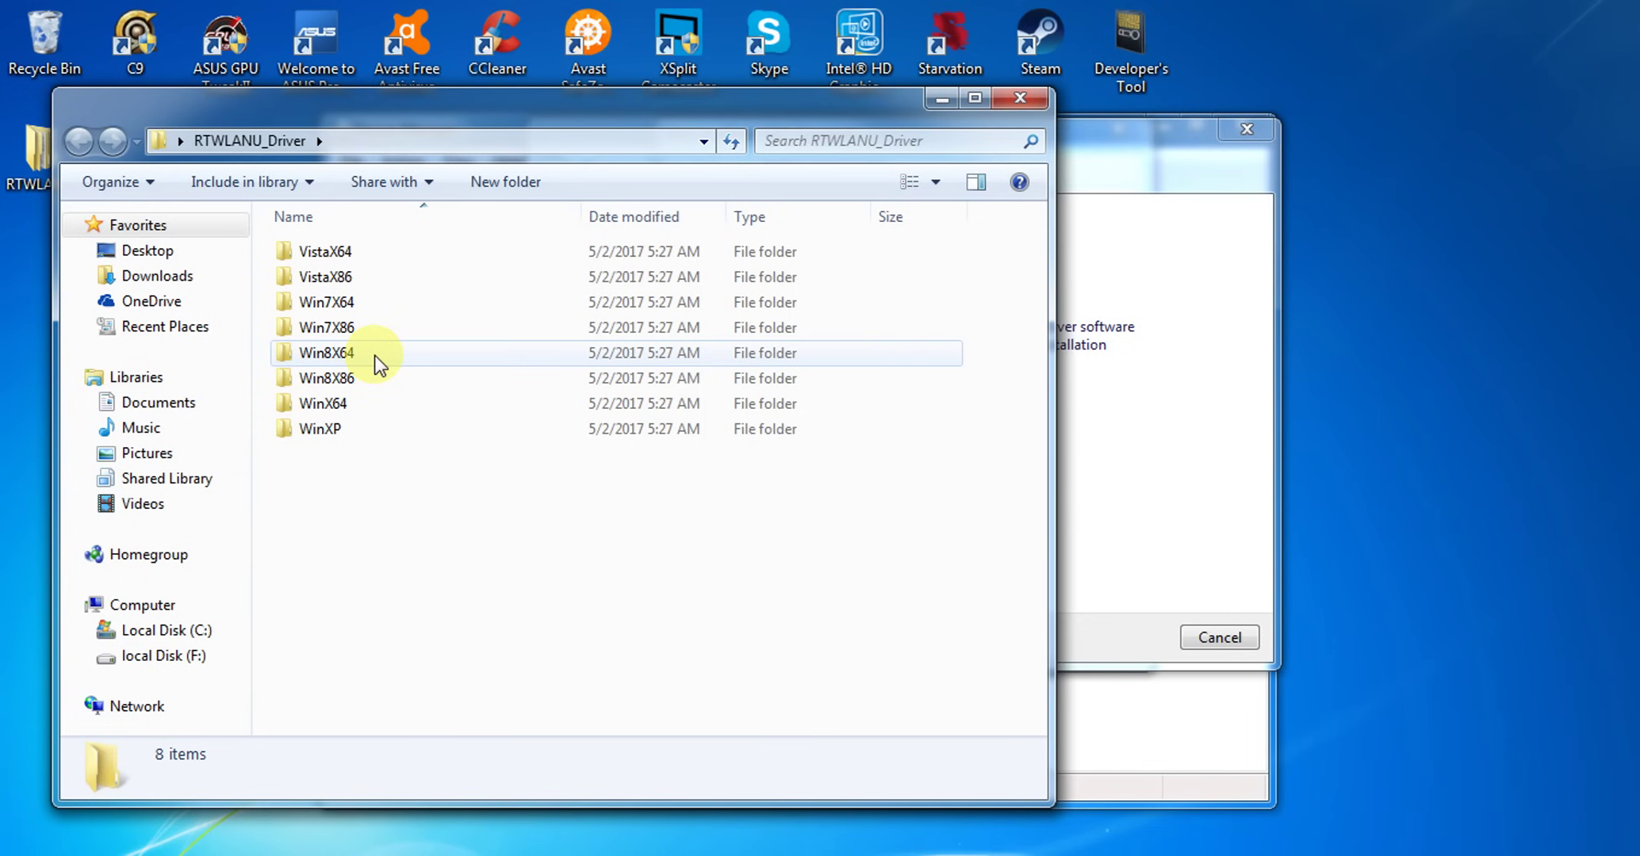
click(320, 301)
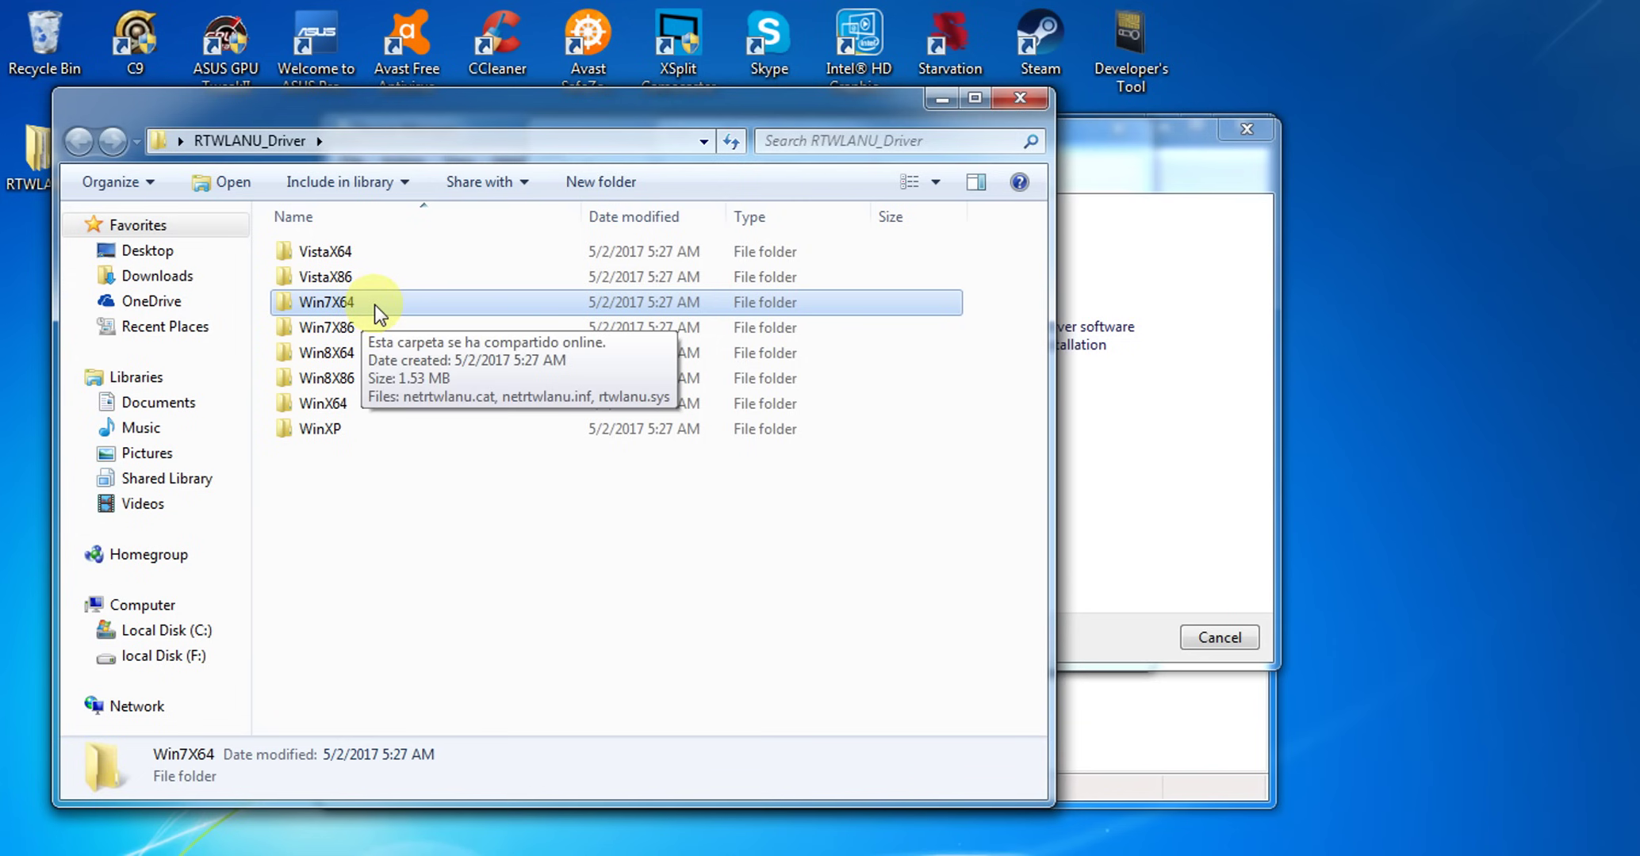
click(317, 327)
click(573, 602)
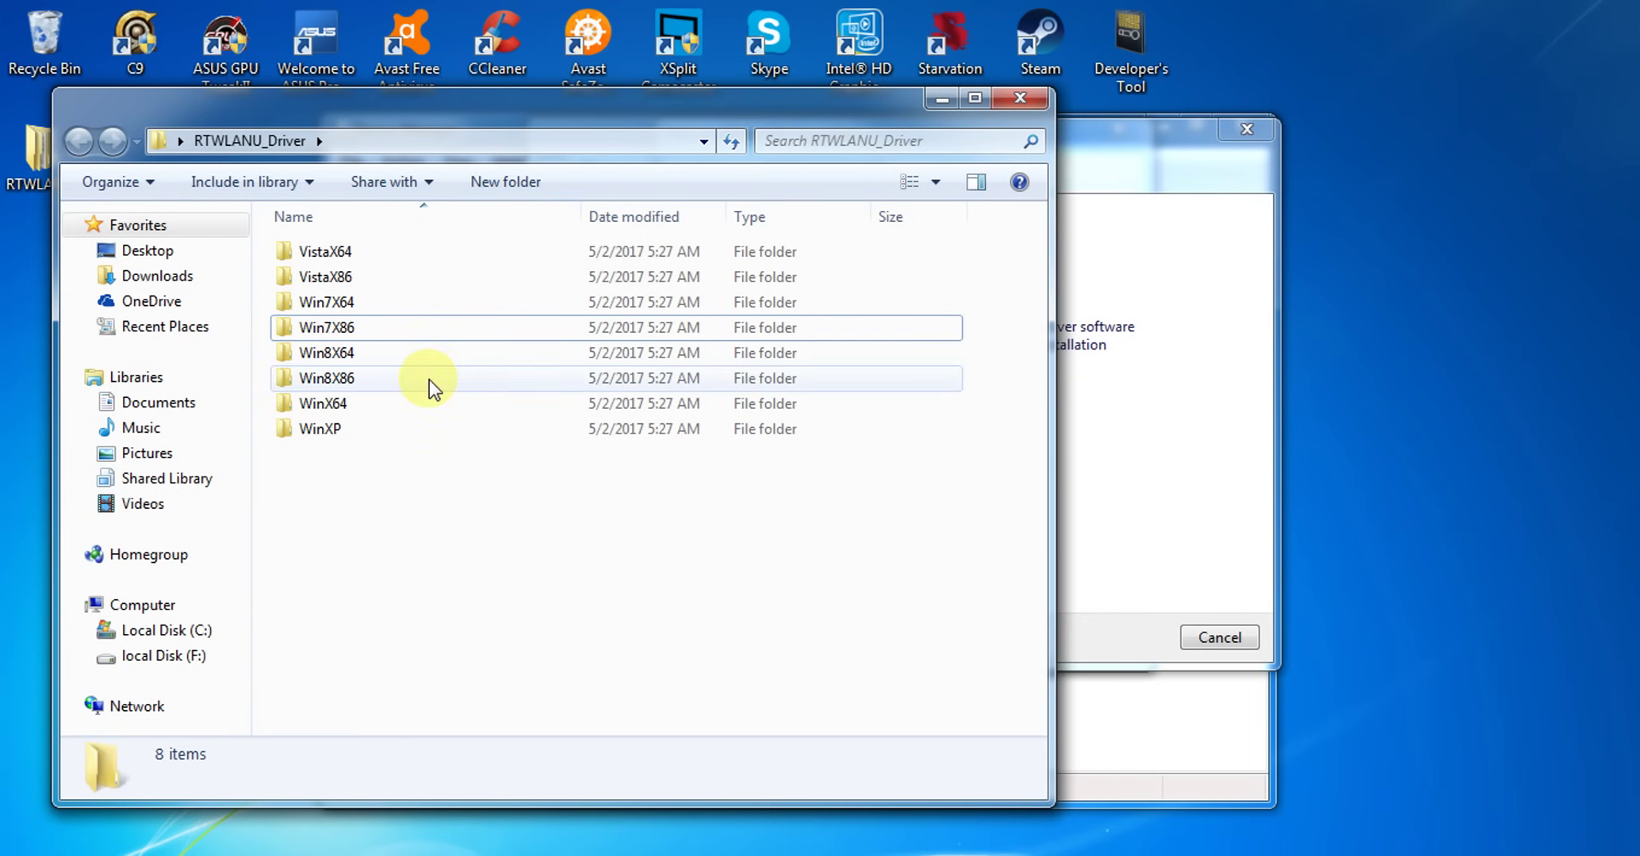
click(1020, 97)
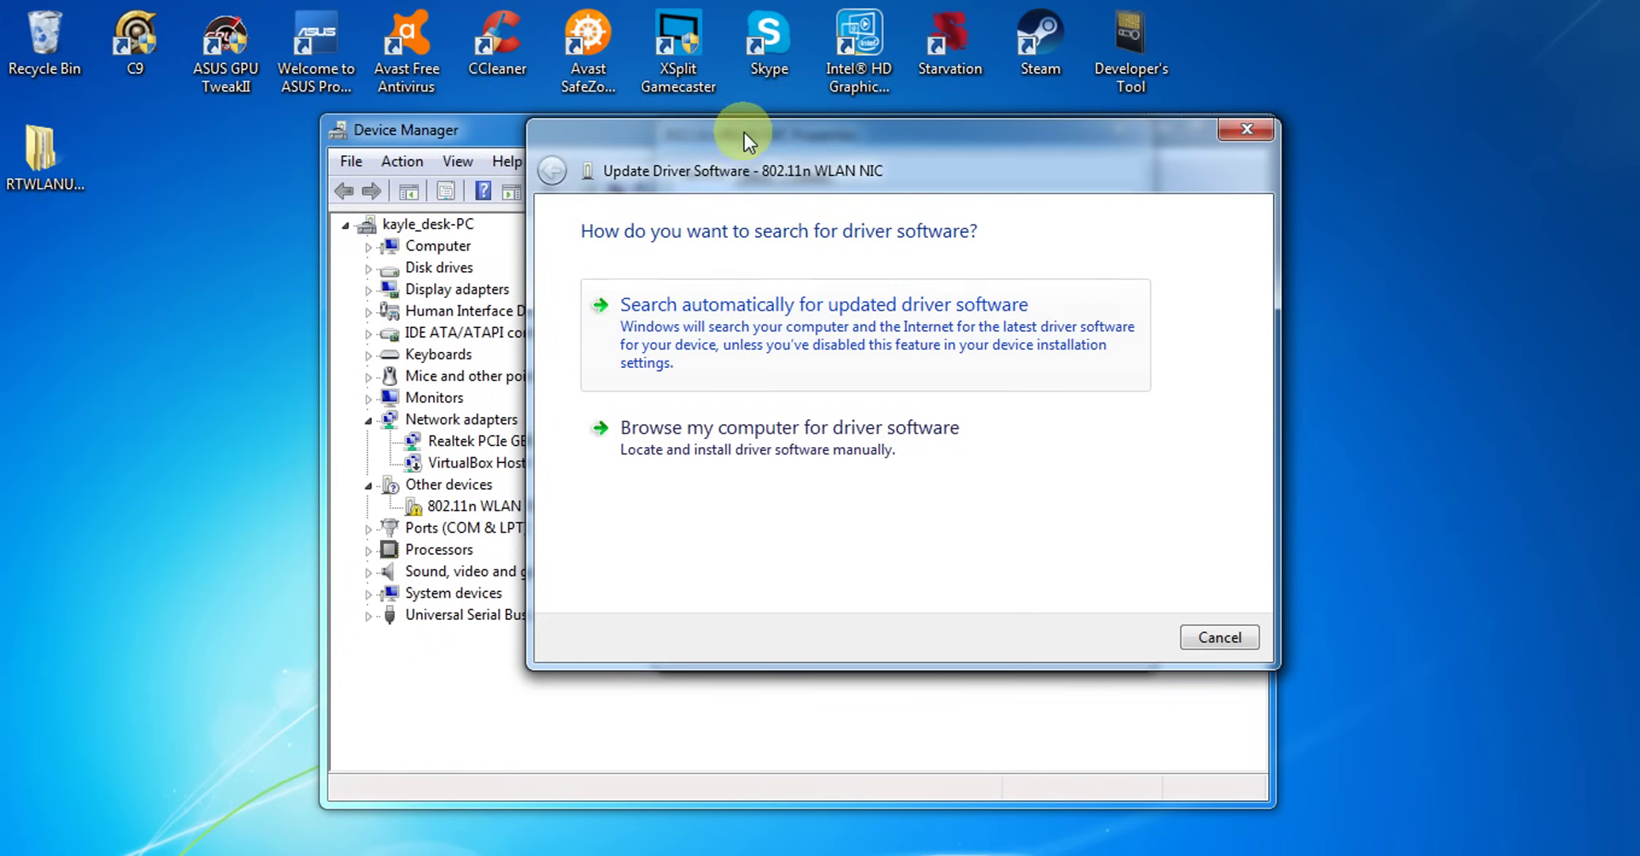
- Choose to pick the driver from a list and select Network adapters as the device type
drag(772, 133, 686, 159)
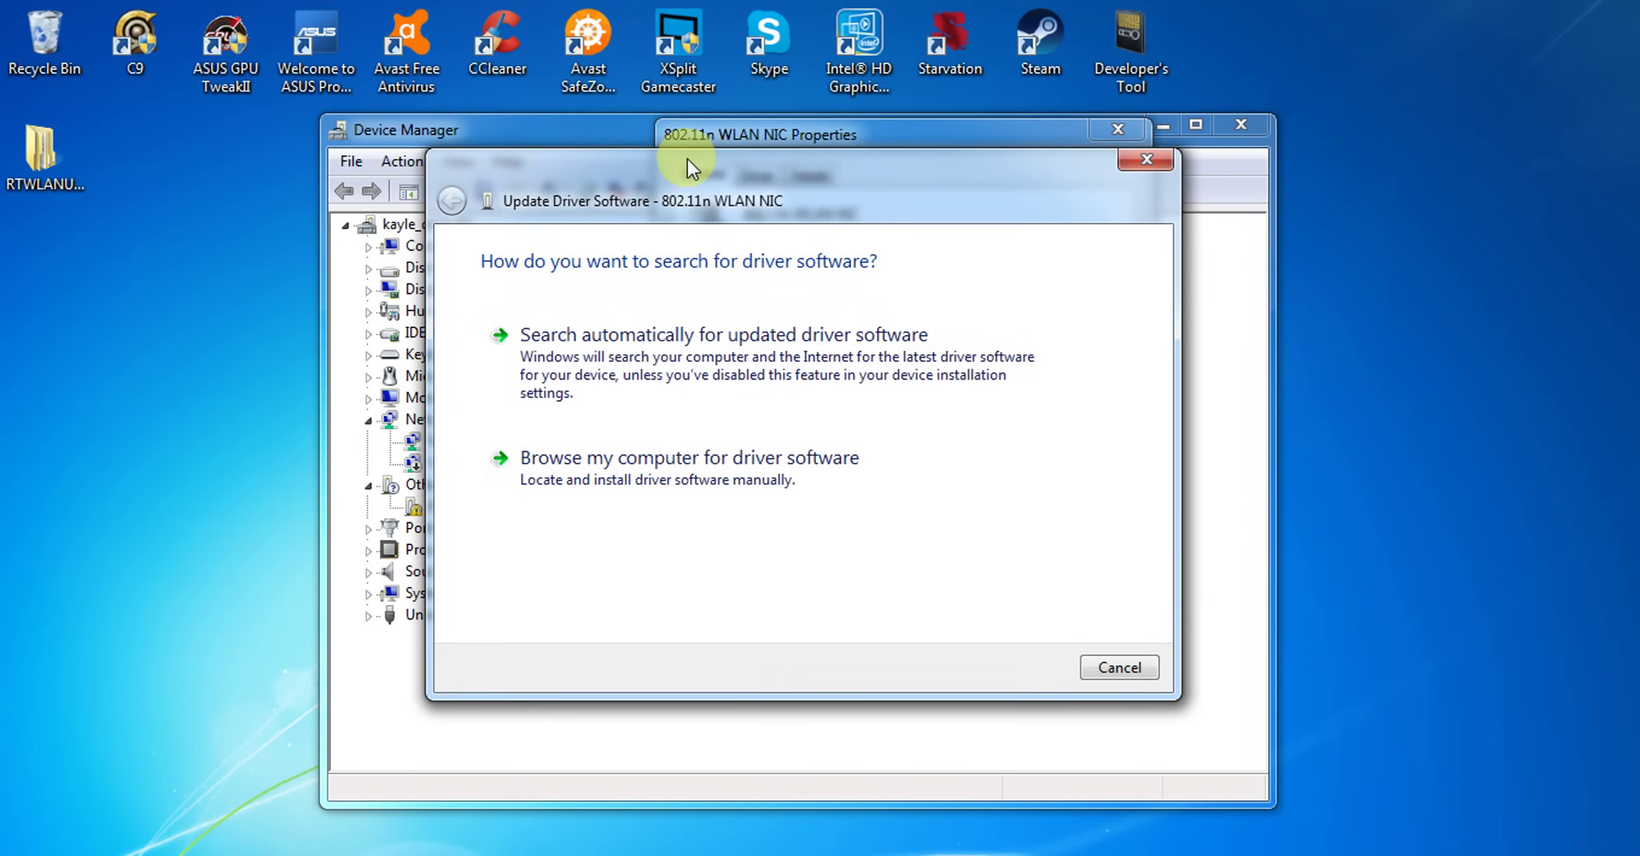
click(753, 495)
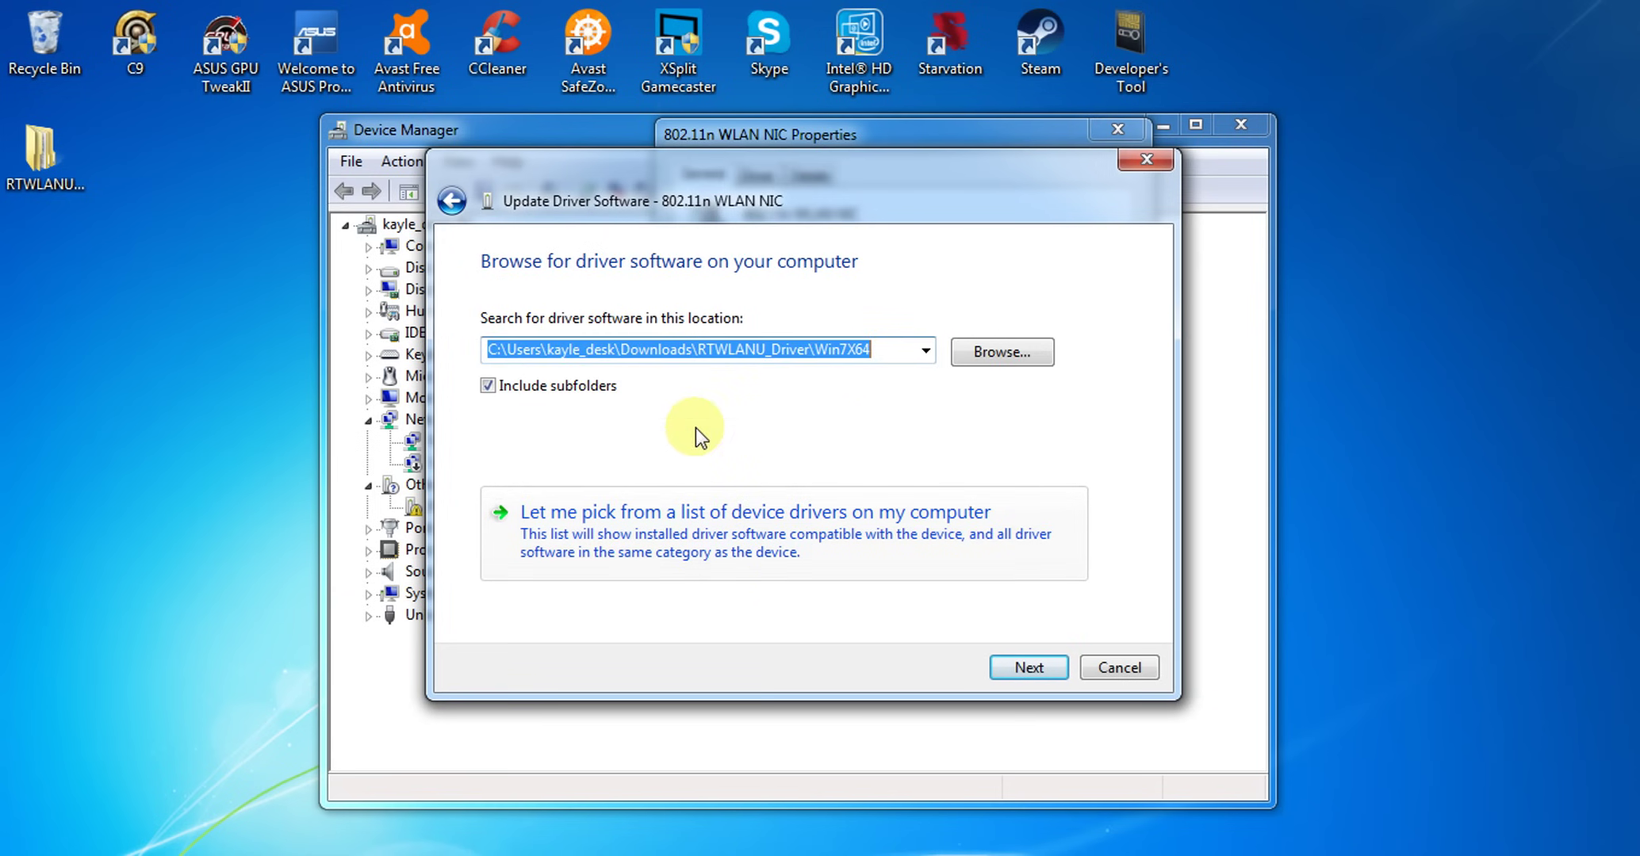
click(675, 533)
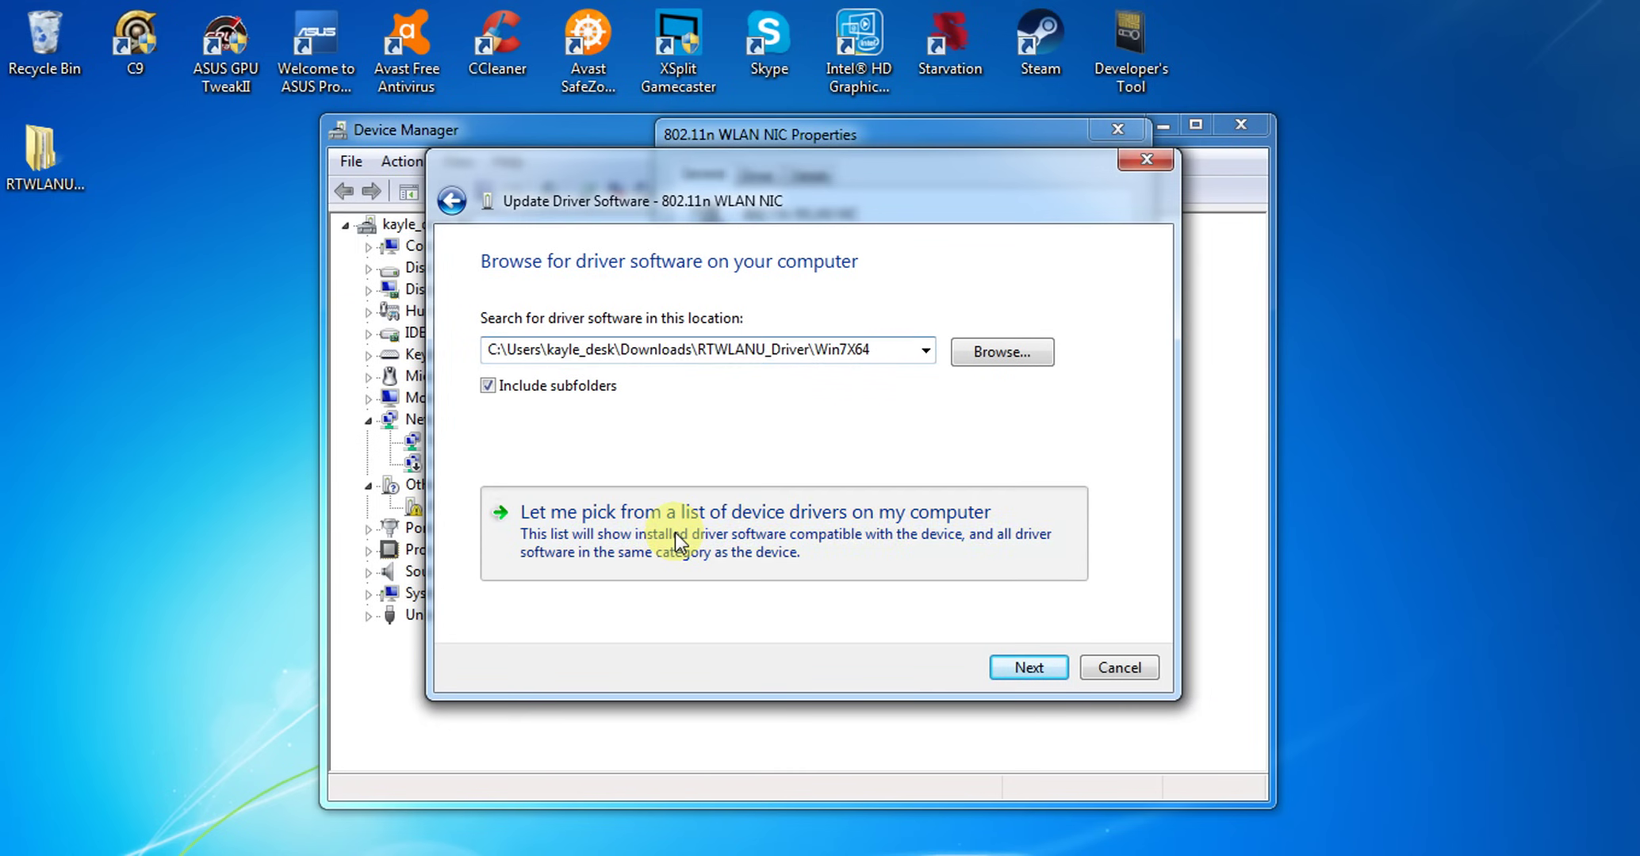
drag(1088, 372, 1092, 479)
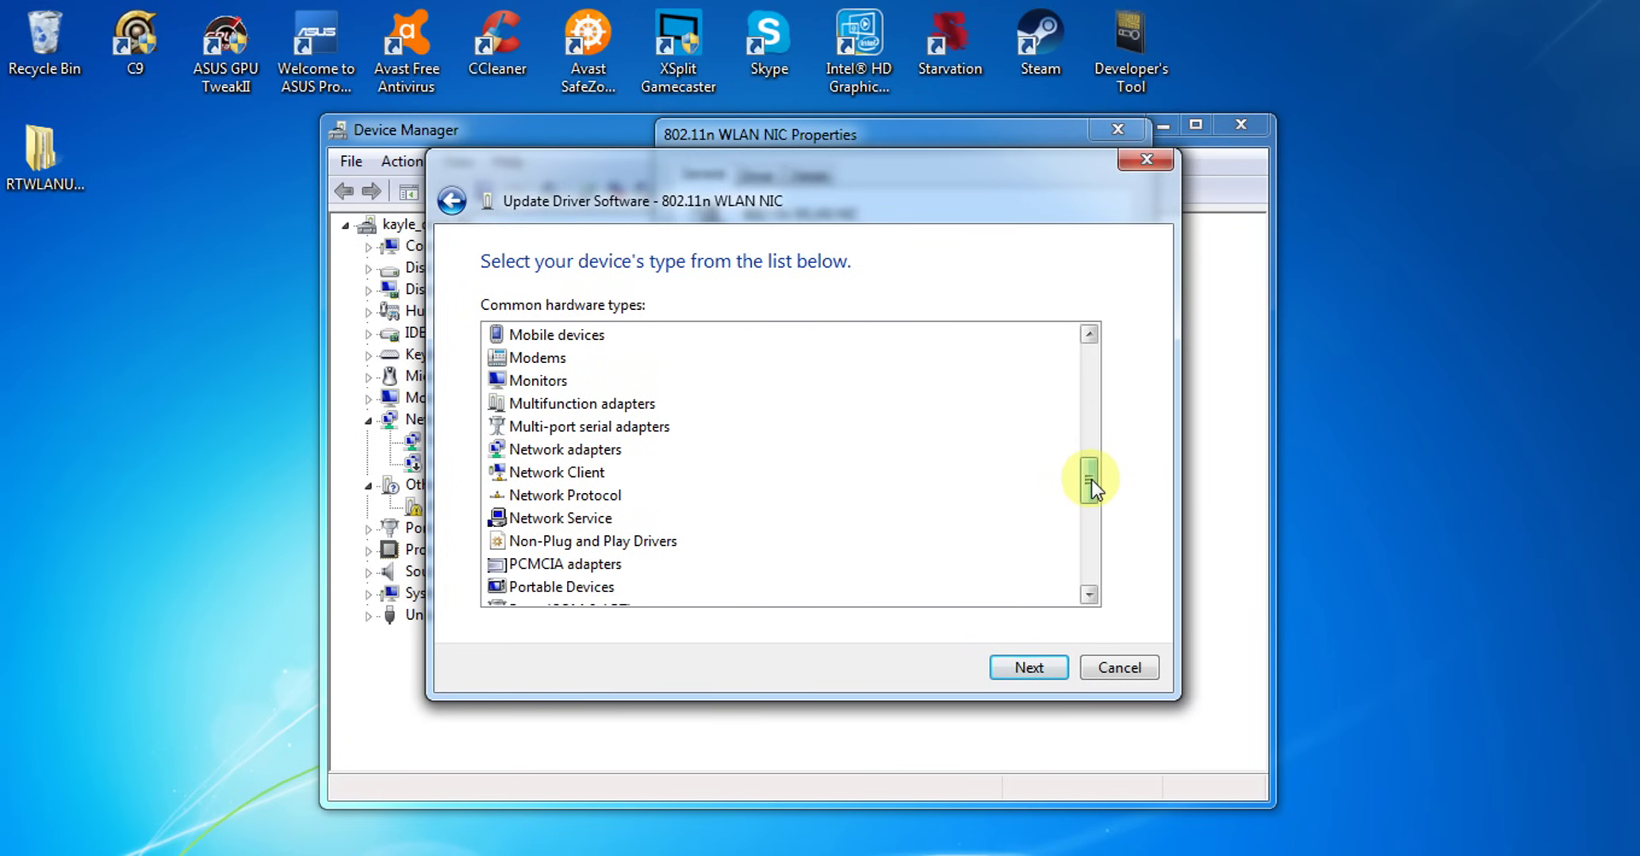
click(607, 450)
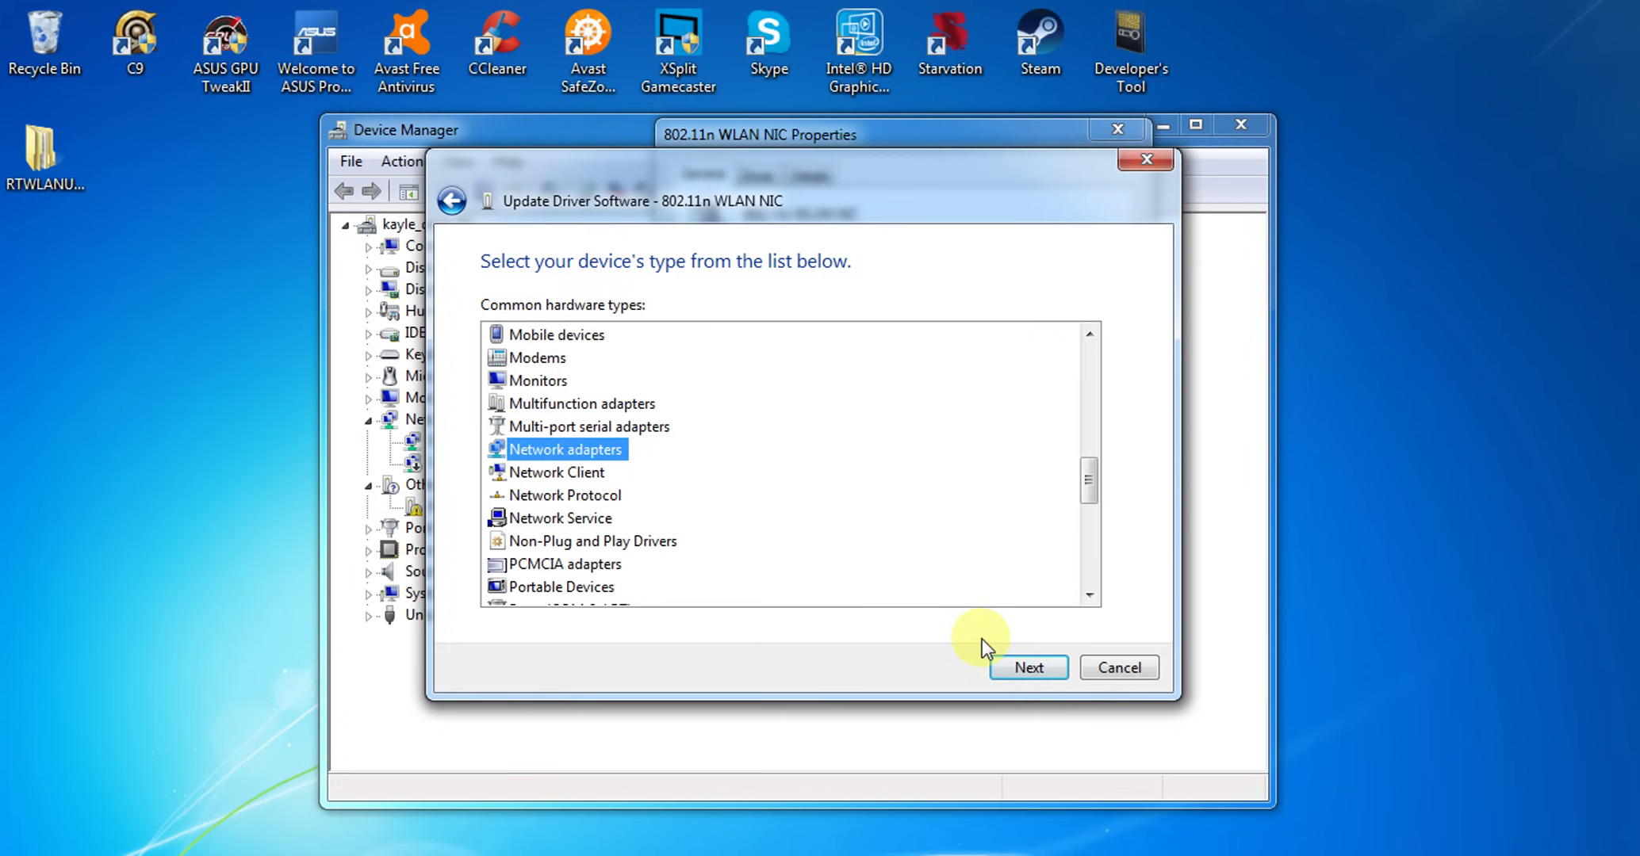
click(1023, 671)
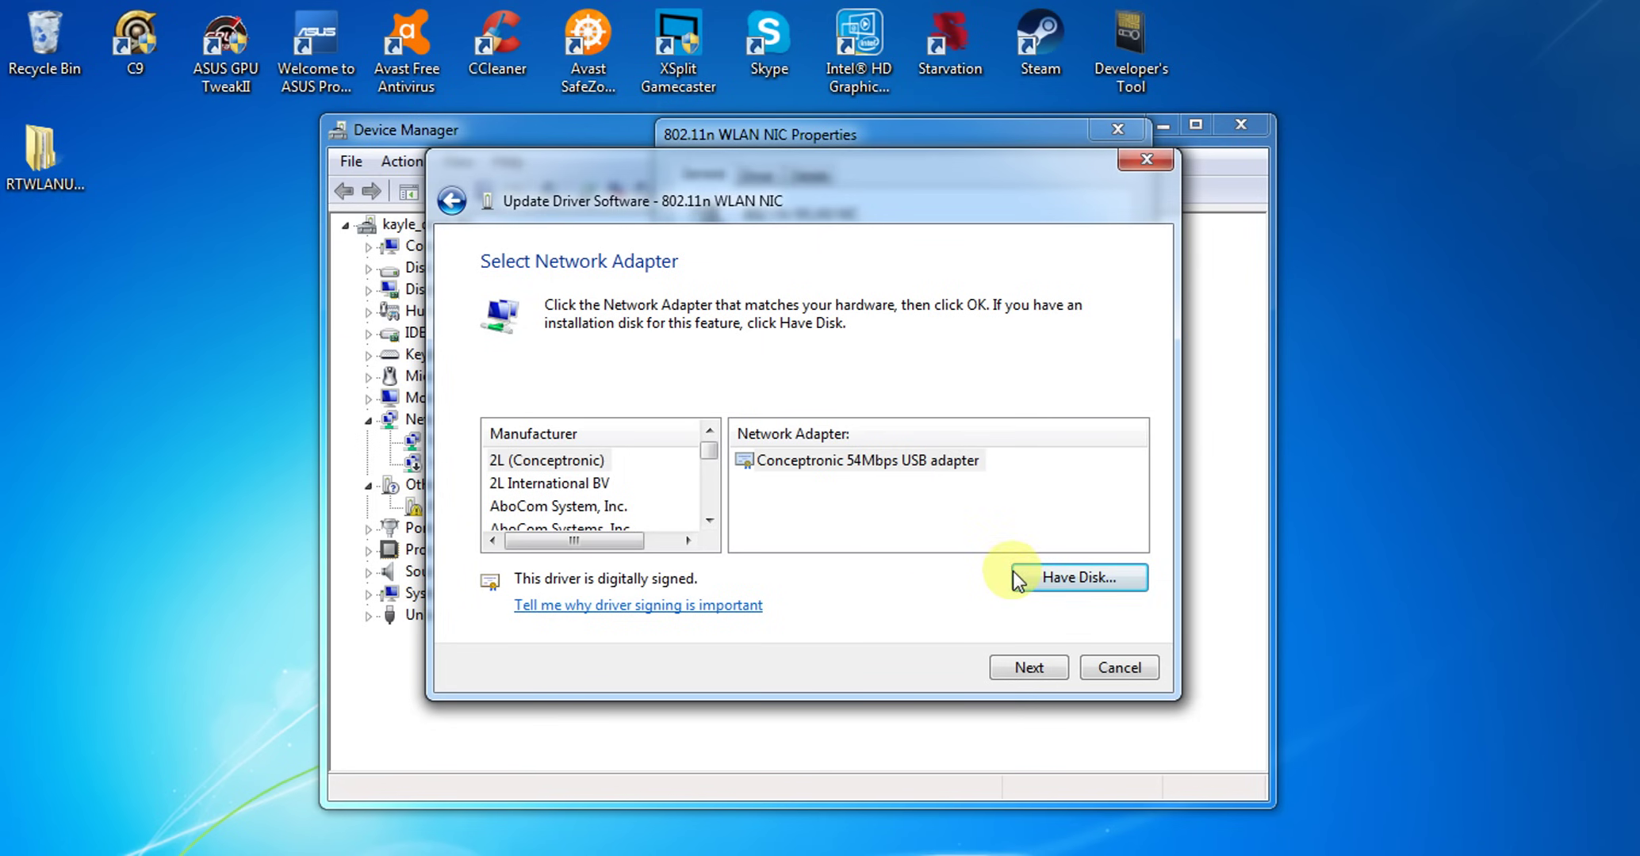
- Use Have Disk to browse to the Desktop's RTWLANU_Driver folder
click(1086, 578)
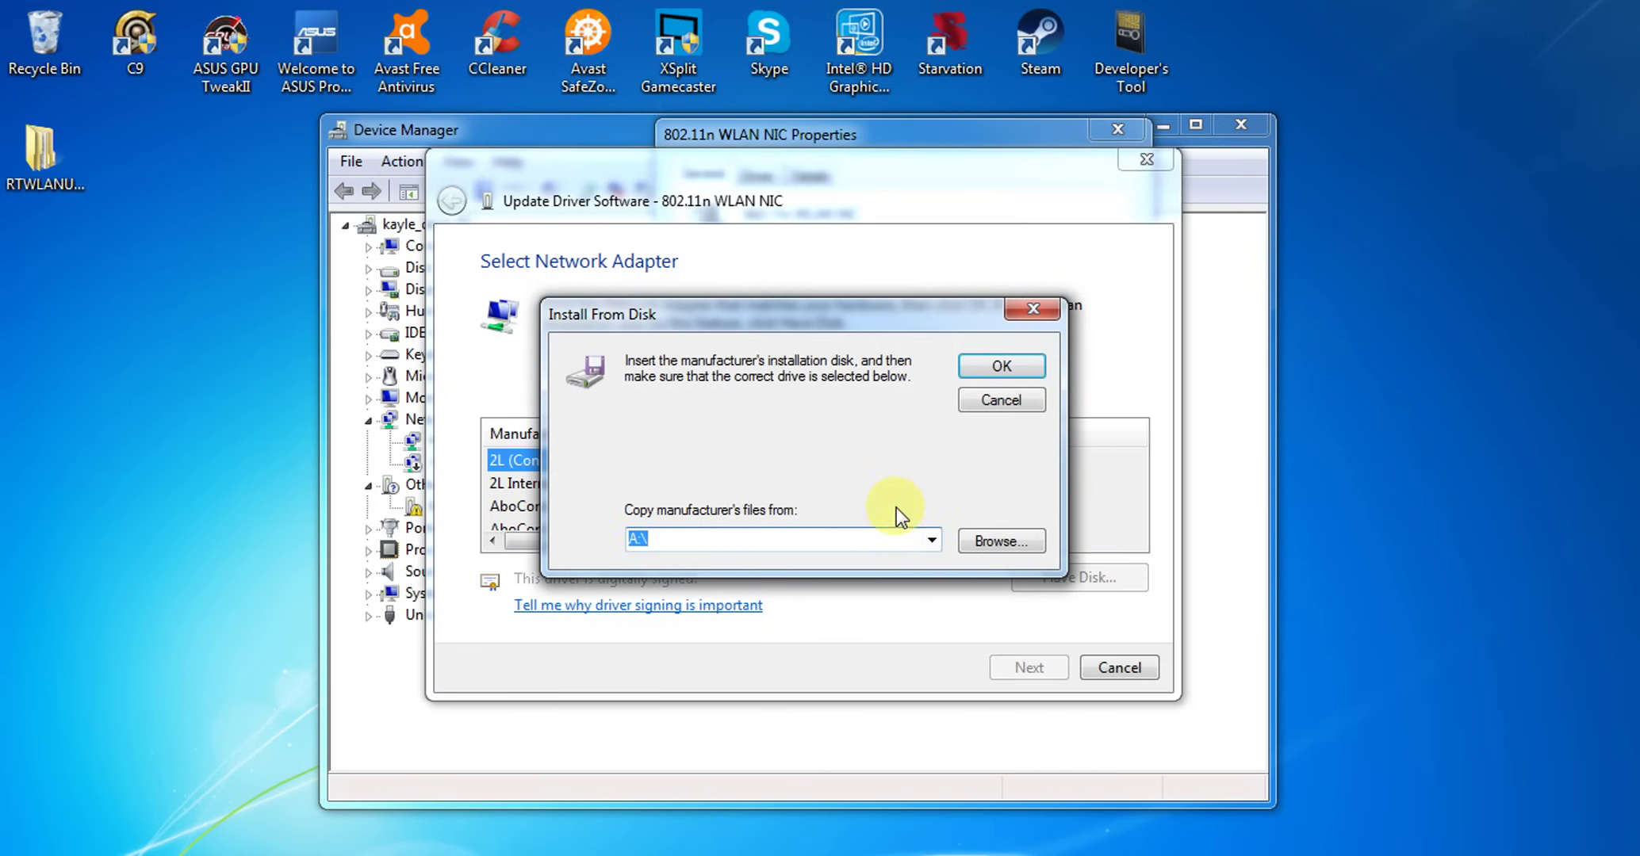
click(999, 543)
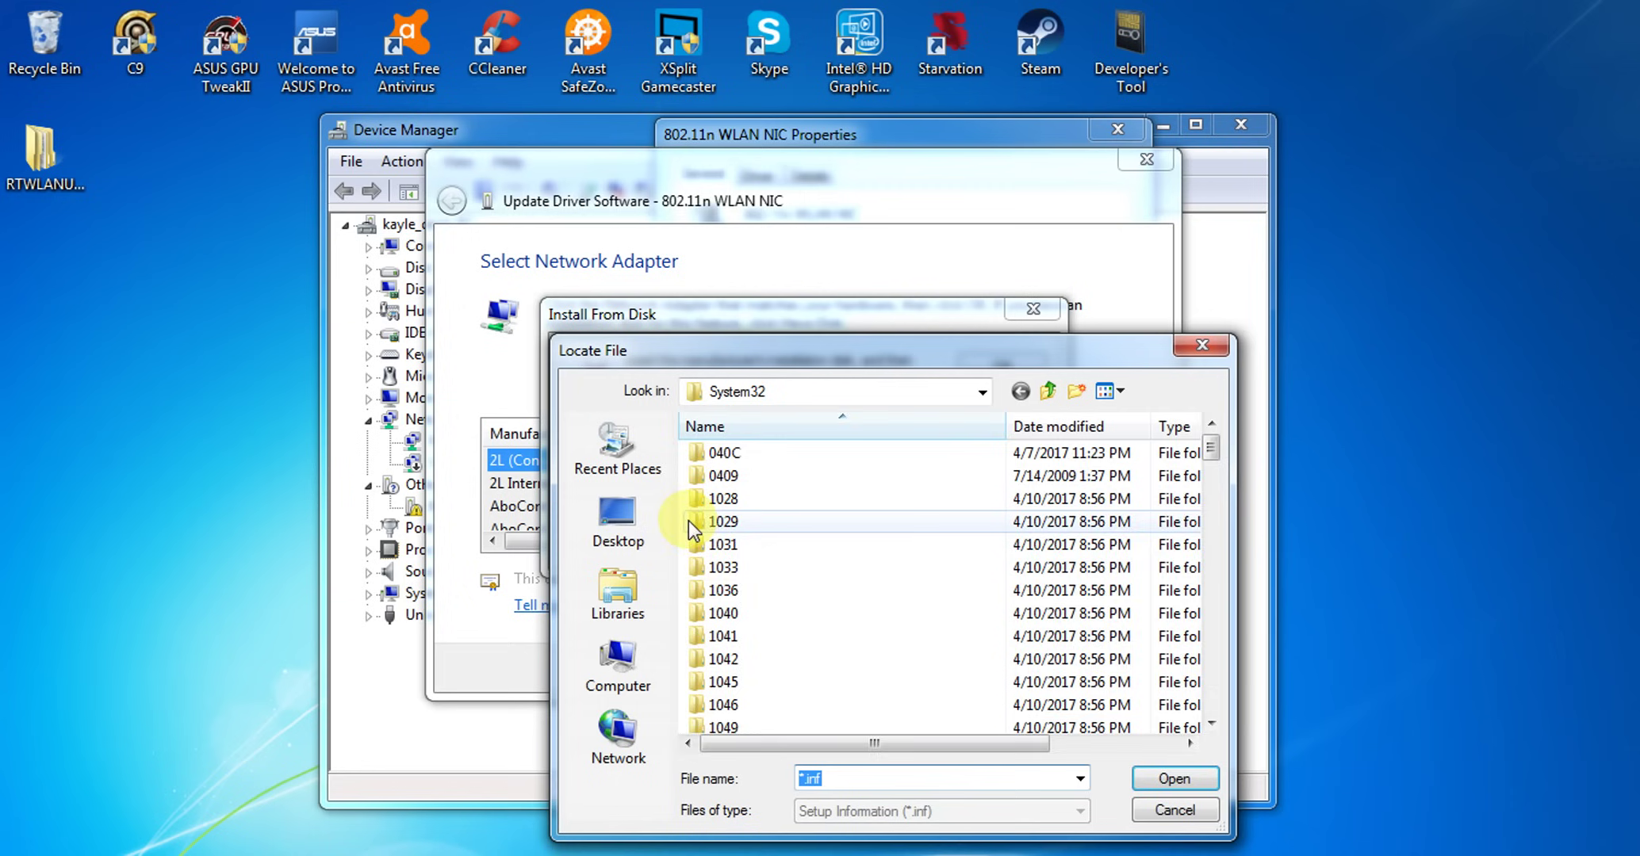
click(627, 519)
double_click(872, 630)
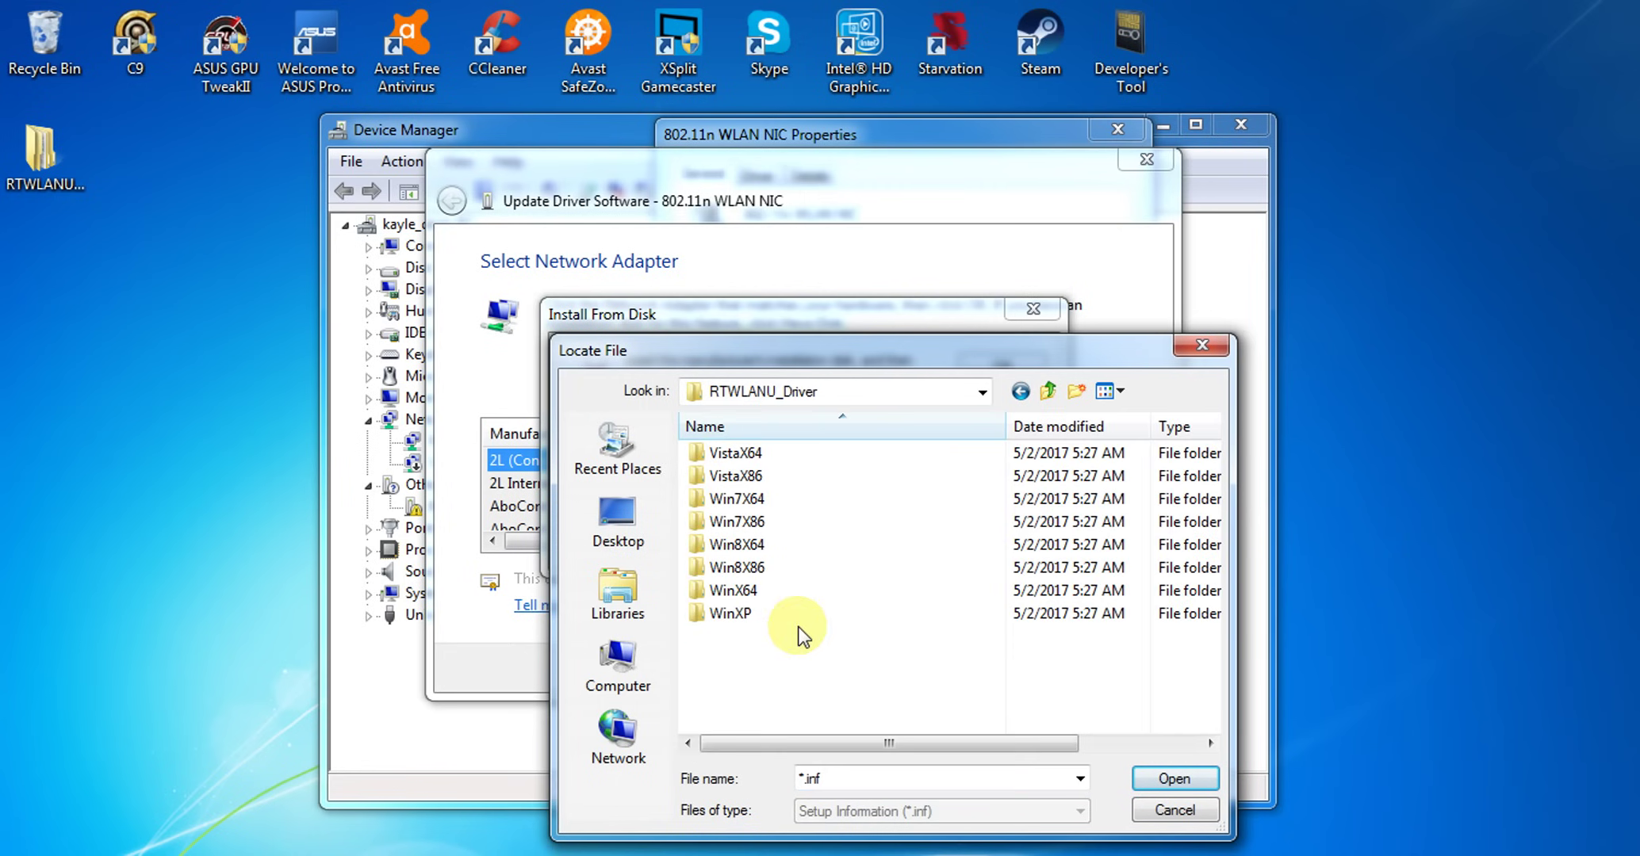
drag(805, 358, 558, 256)
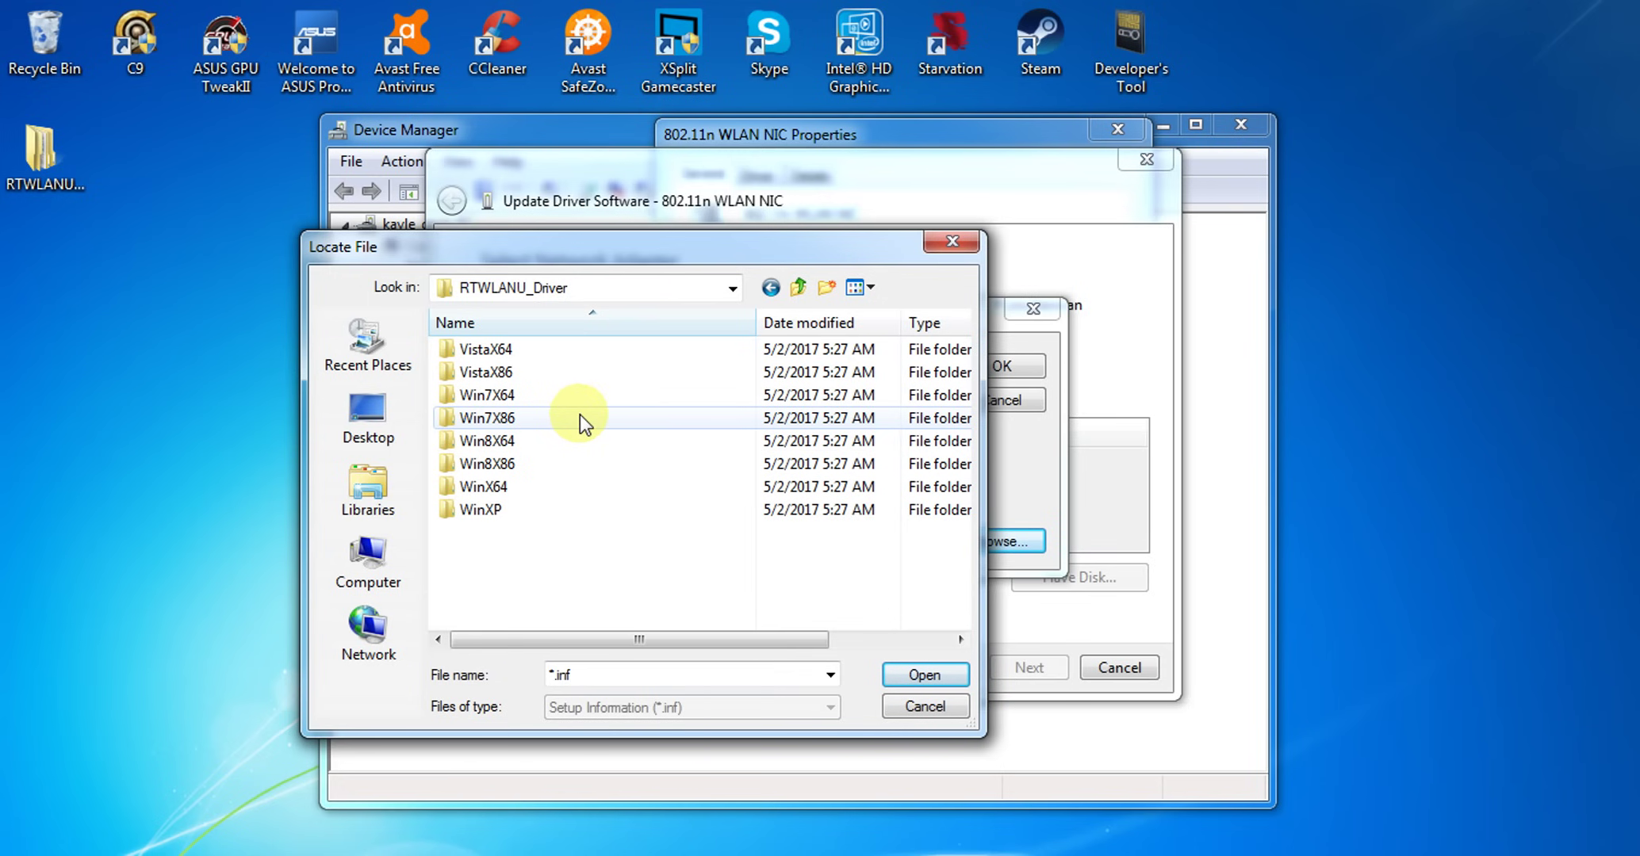
- Check the computer's basic system information from the Computer item, then close it
key(super)
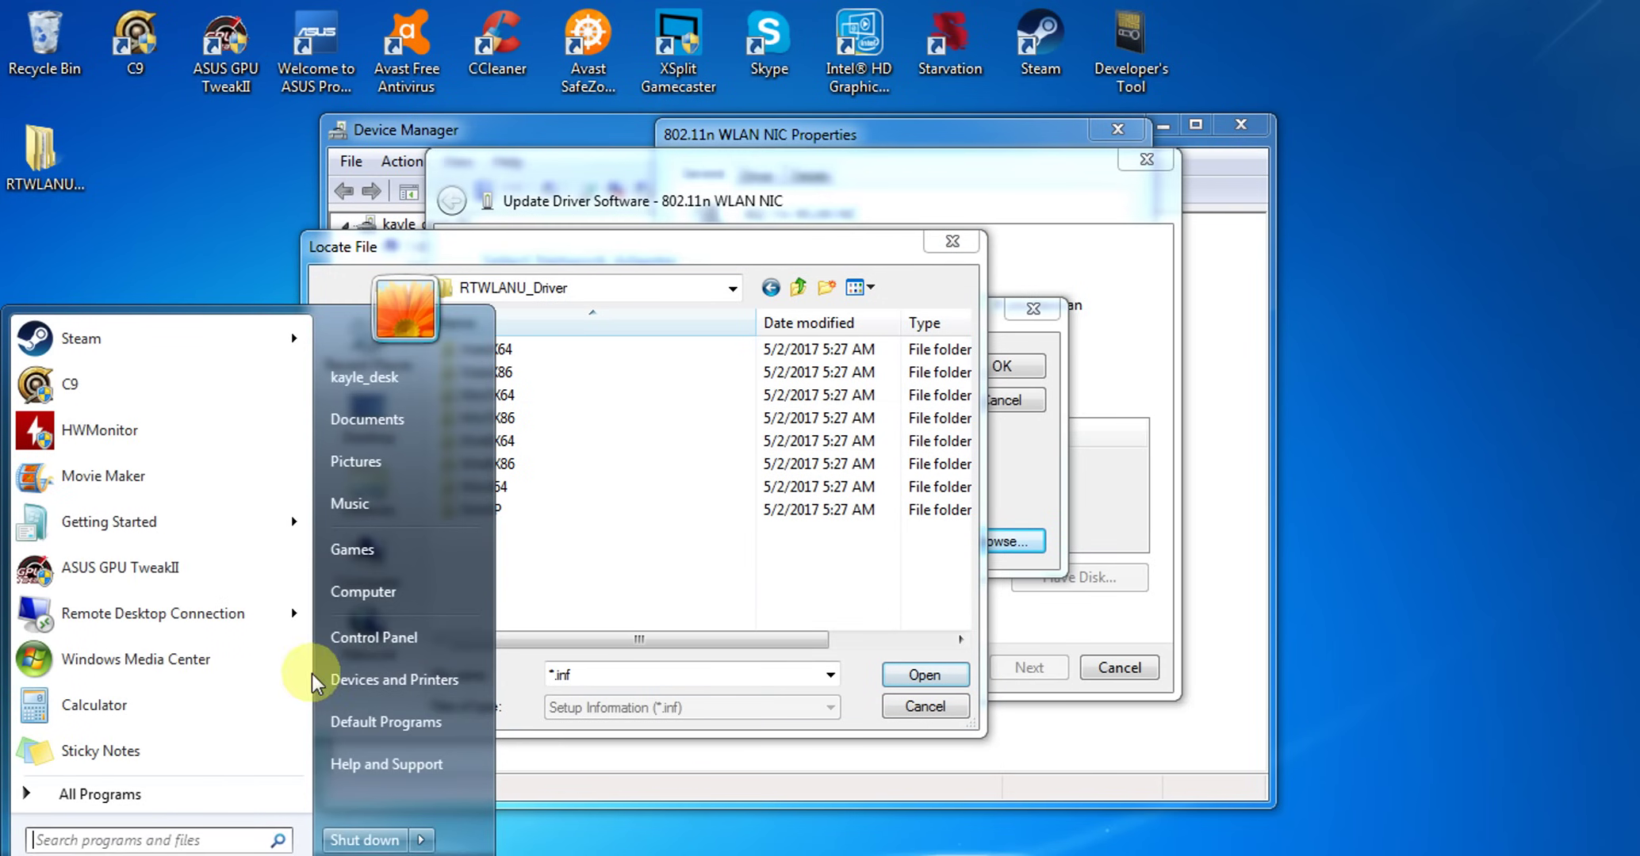
right_click(413, 602)
click(548, 805)
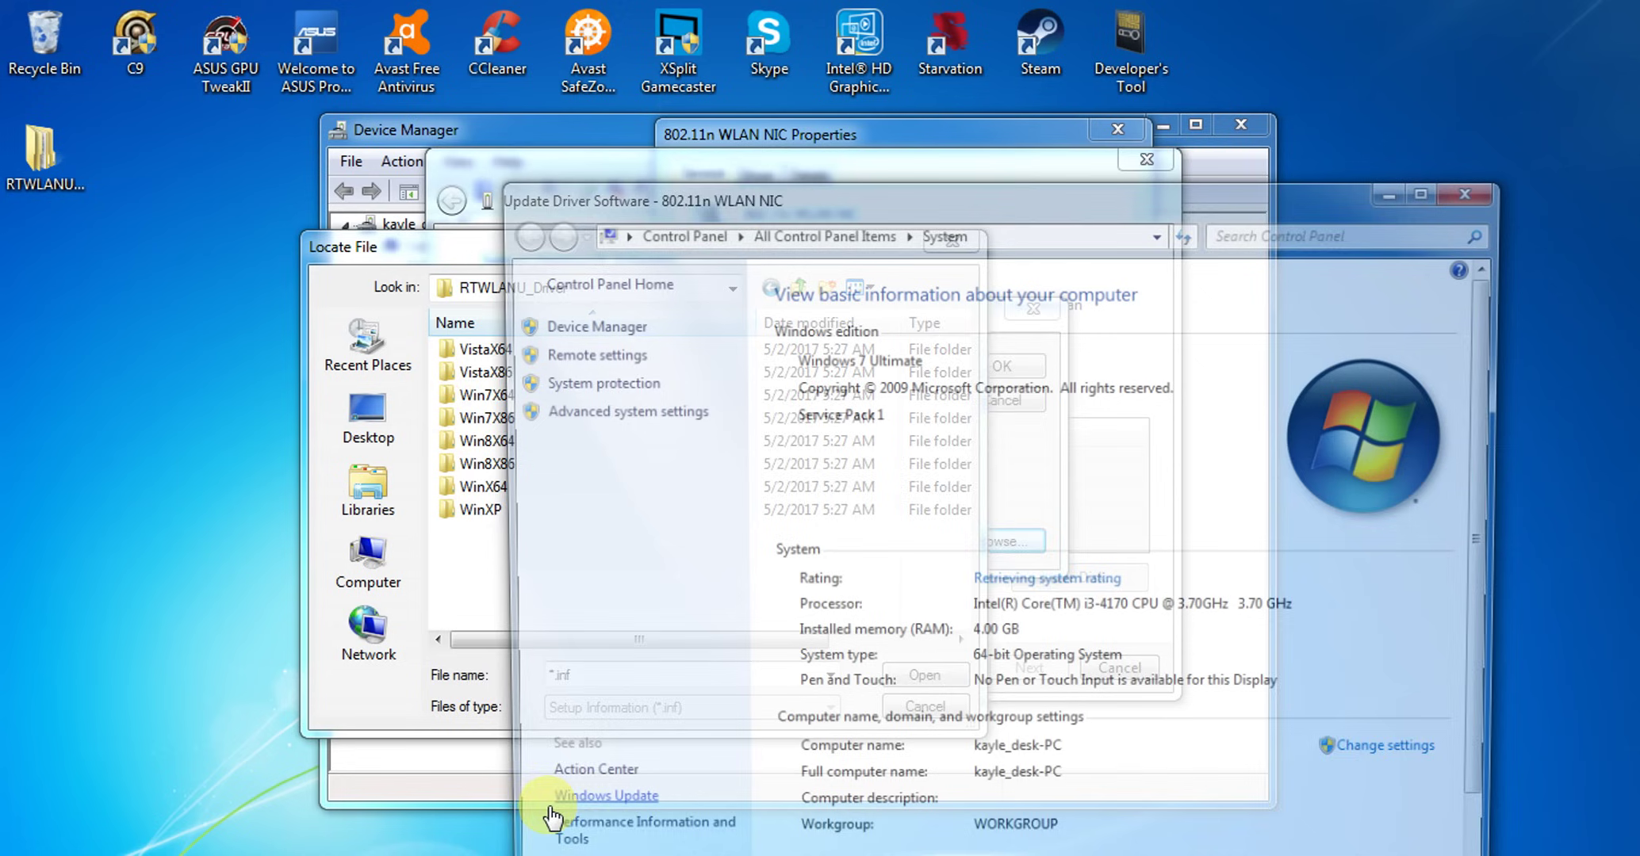
drag(1000, 187, 945, 131)
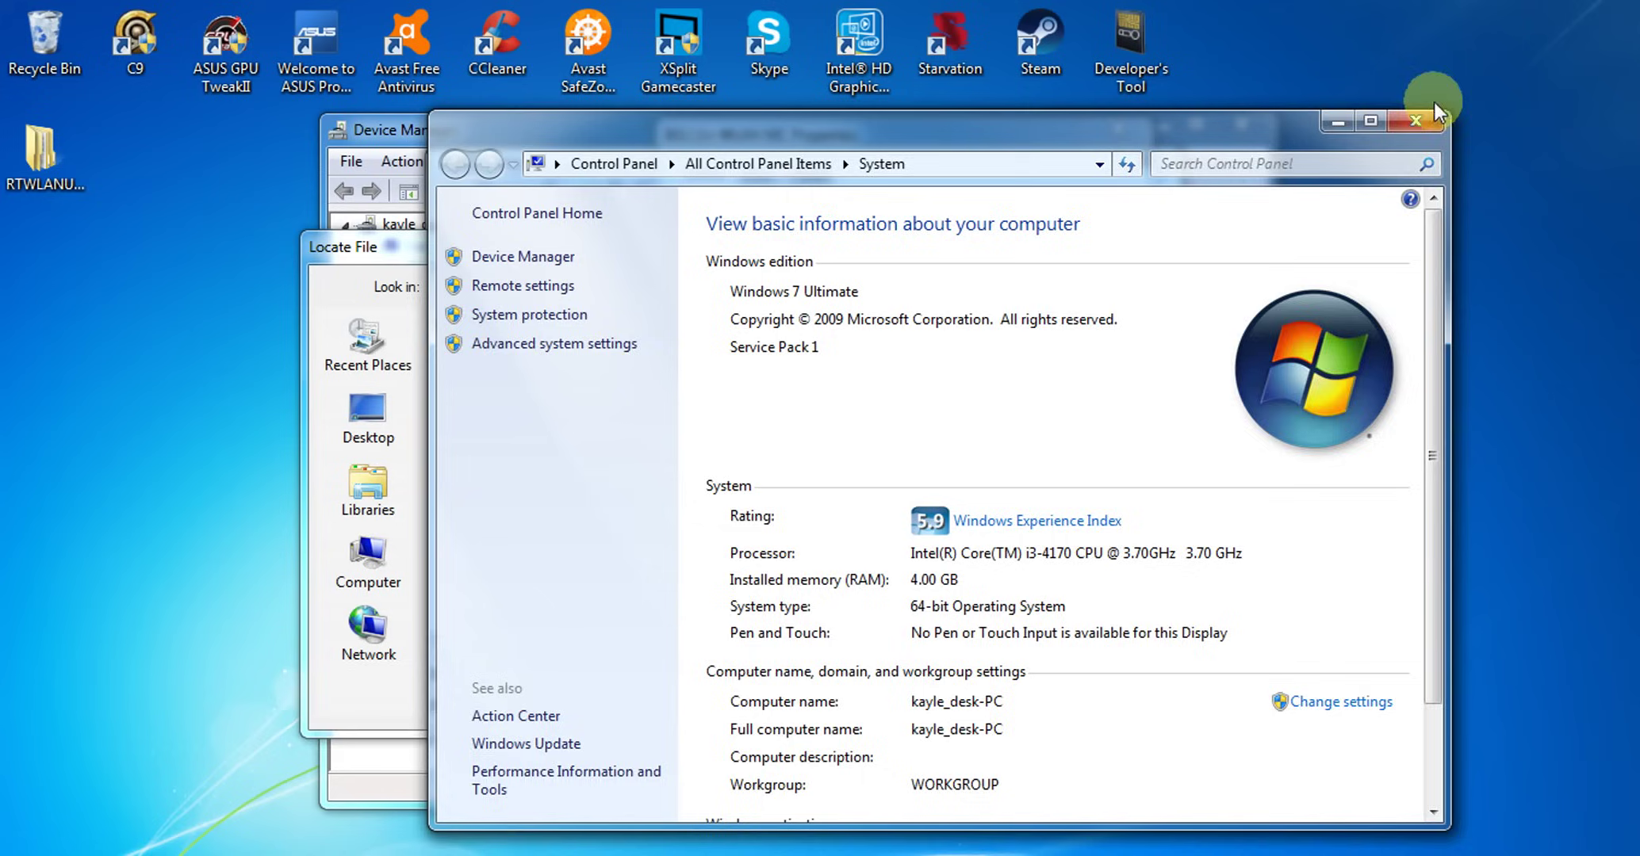
click(1415, 120)
- Load netrtwlanu.inf from the Win7X64 folder as the driver file
double_click(496, 396)
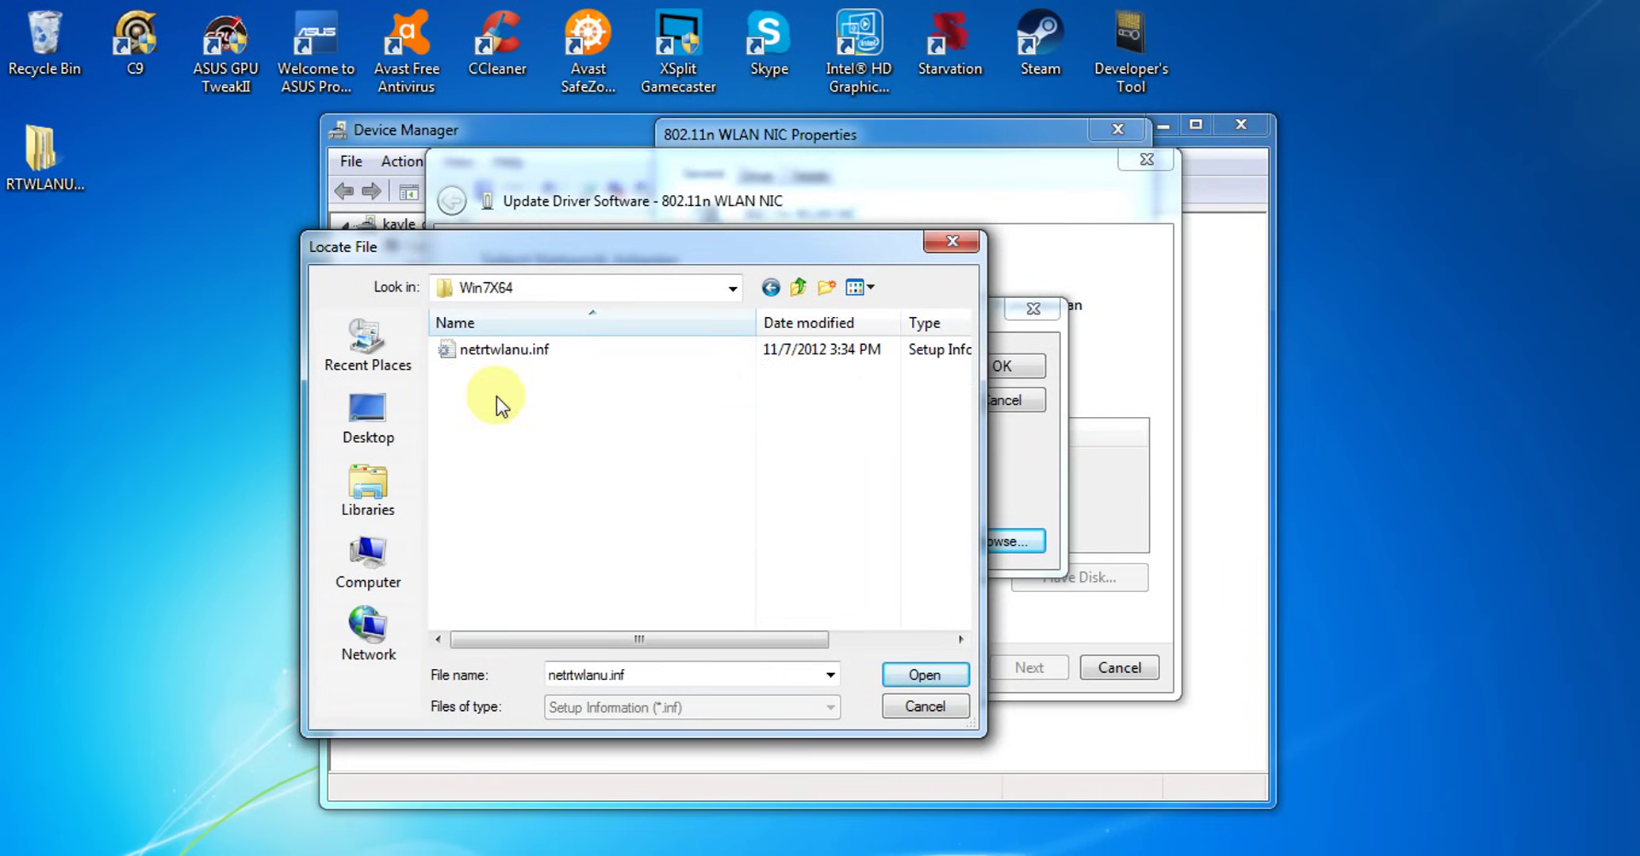
double_click(523, 363)
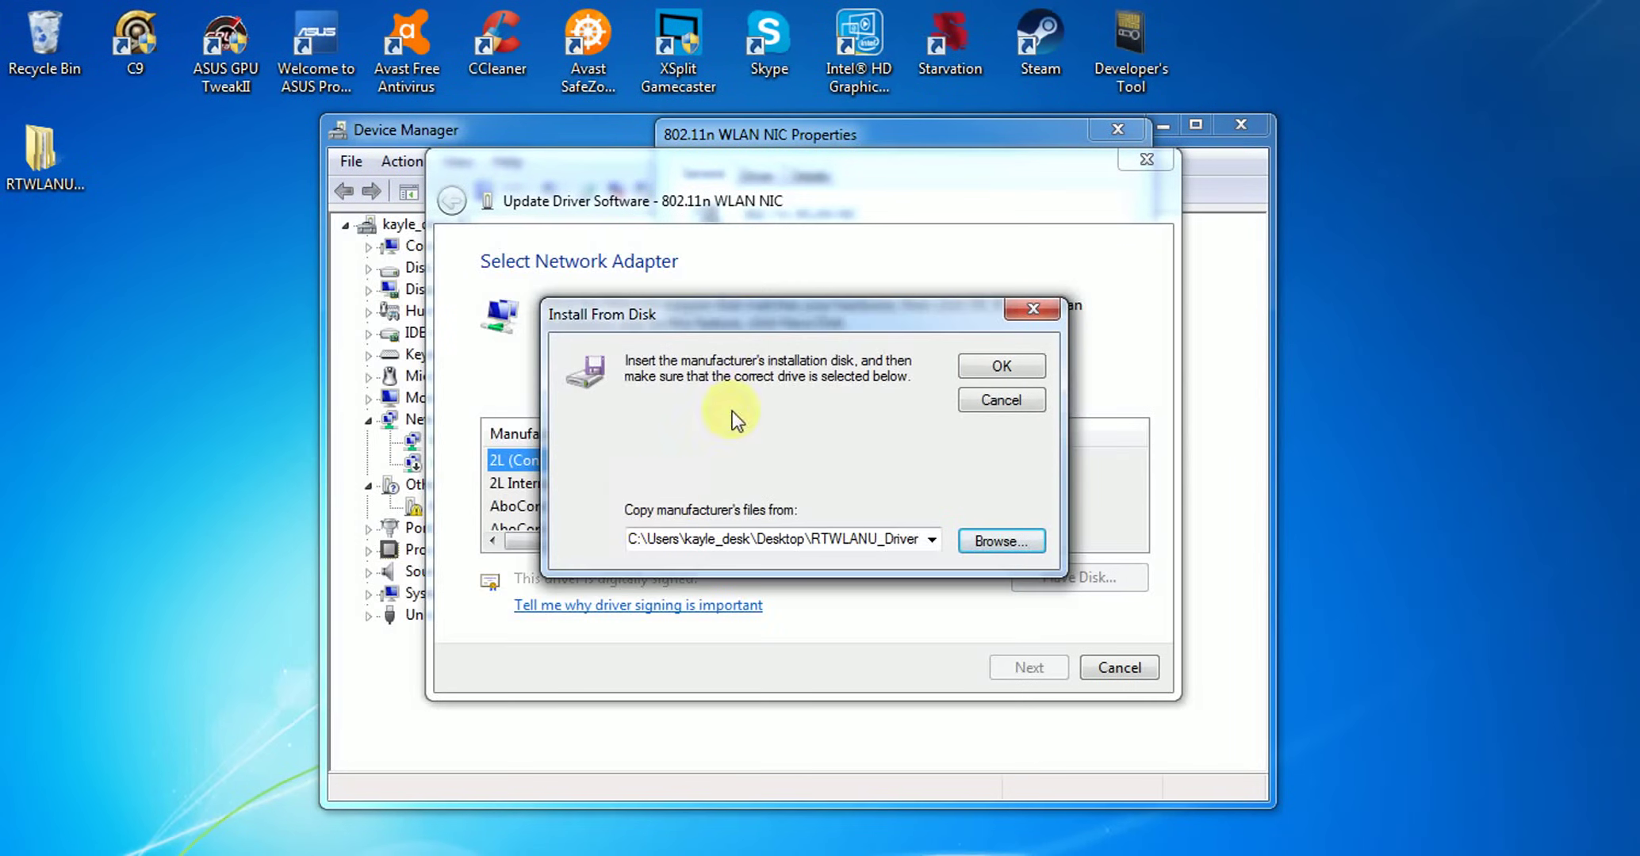
drag(795, 318, 762, 329)
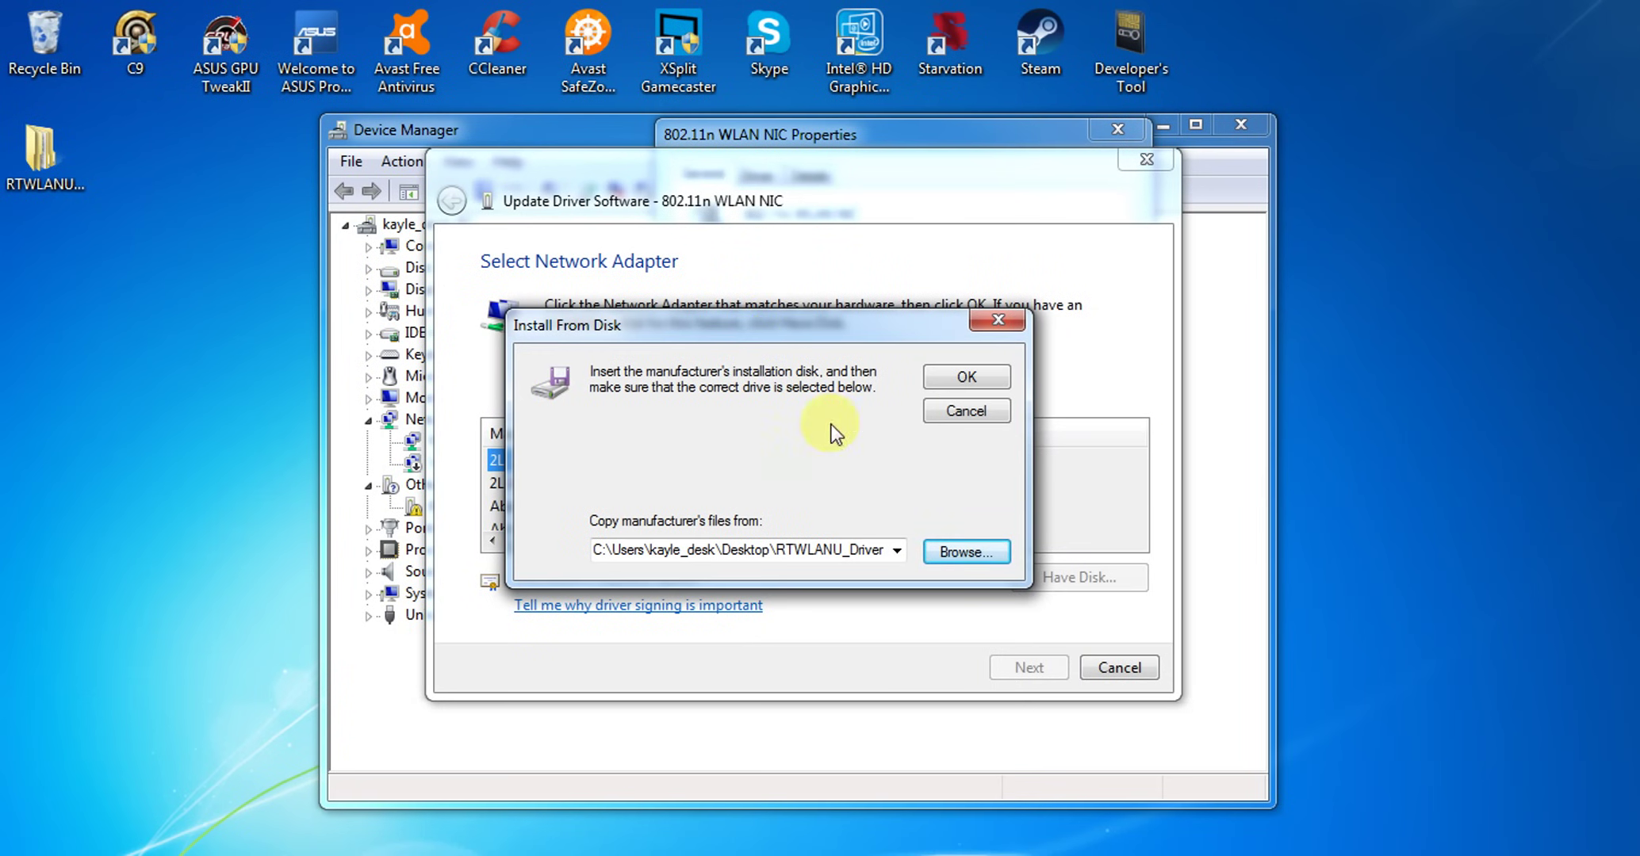
click(954, 375)
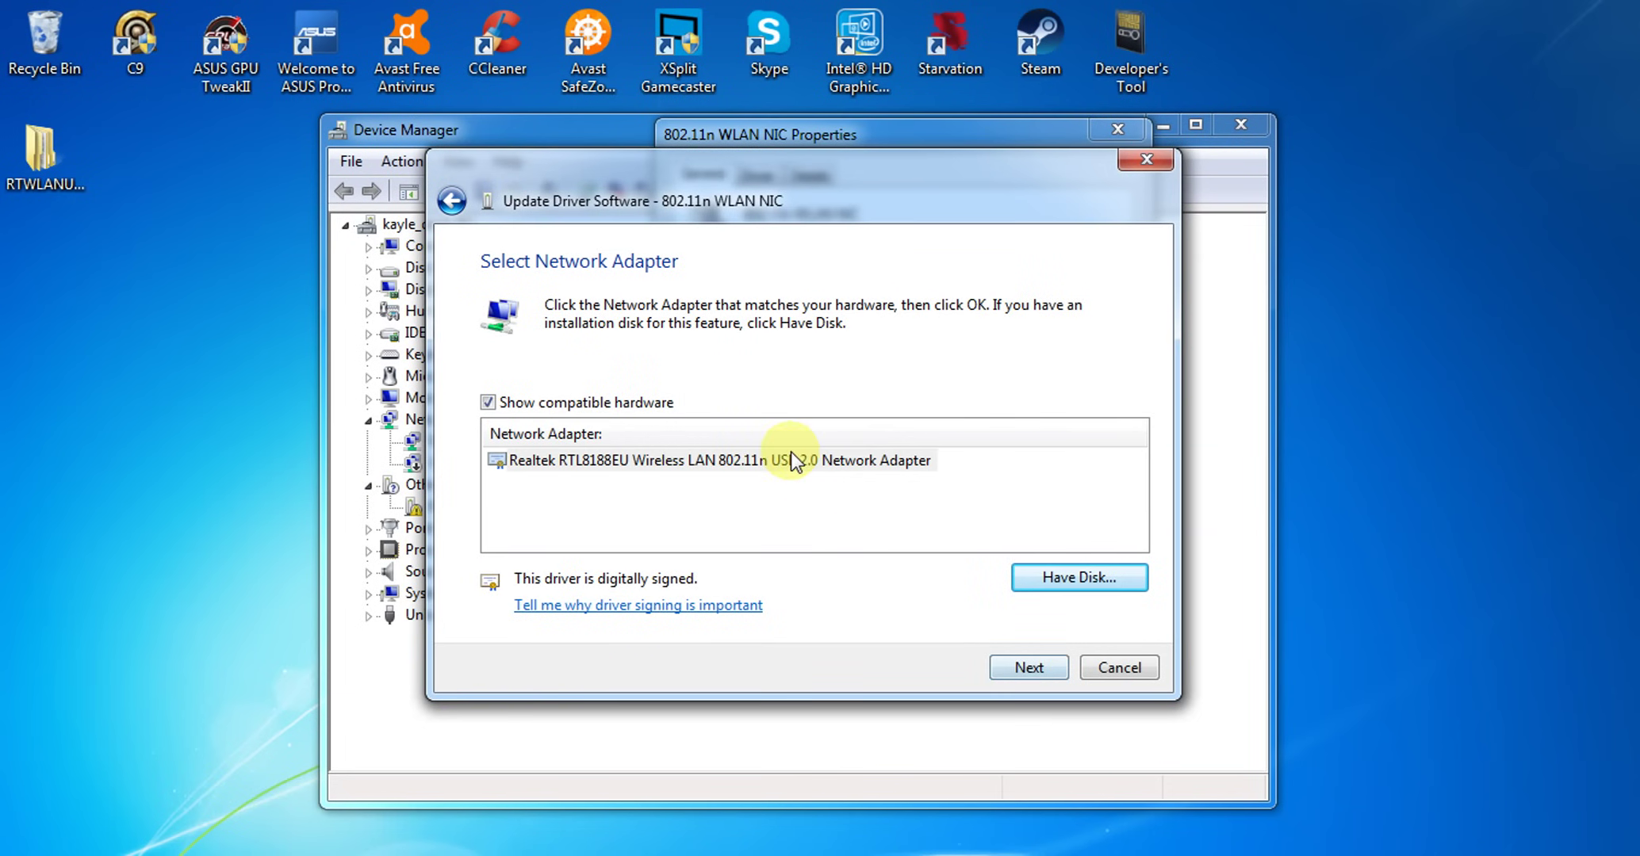
- Install the Realtek RTL8188EU Wireless LAN 802.11n USB 2.0 Network Adapter driver
click(850, 467)
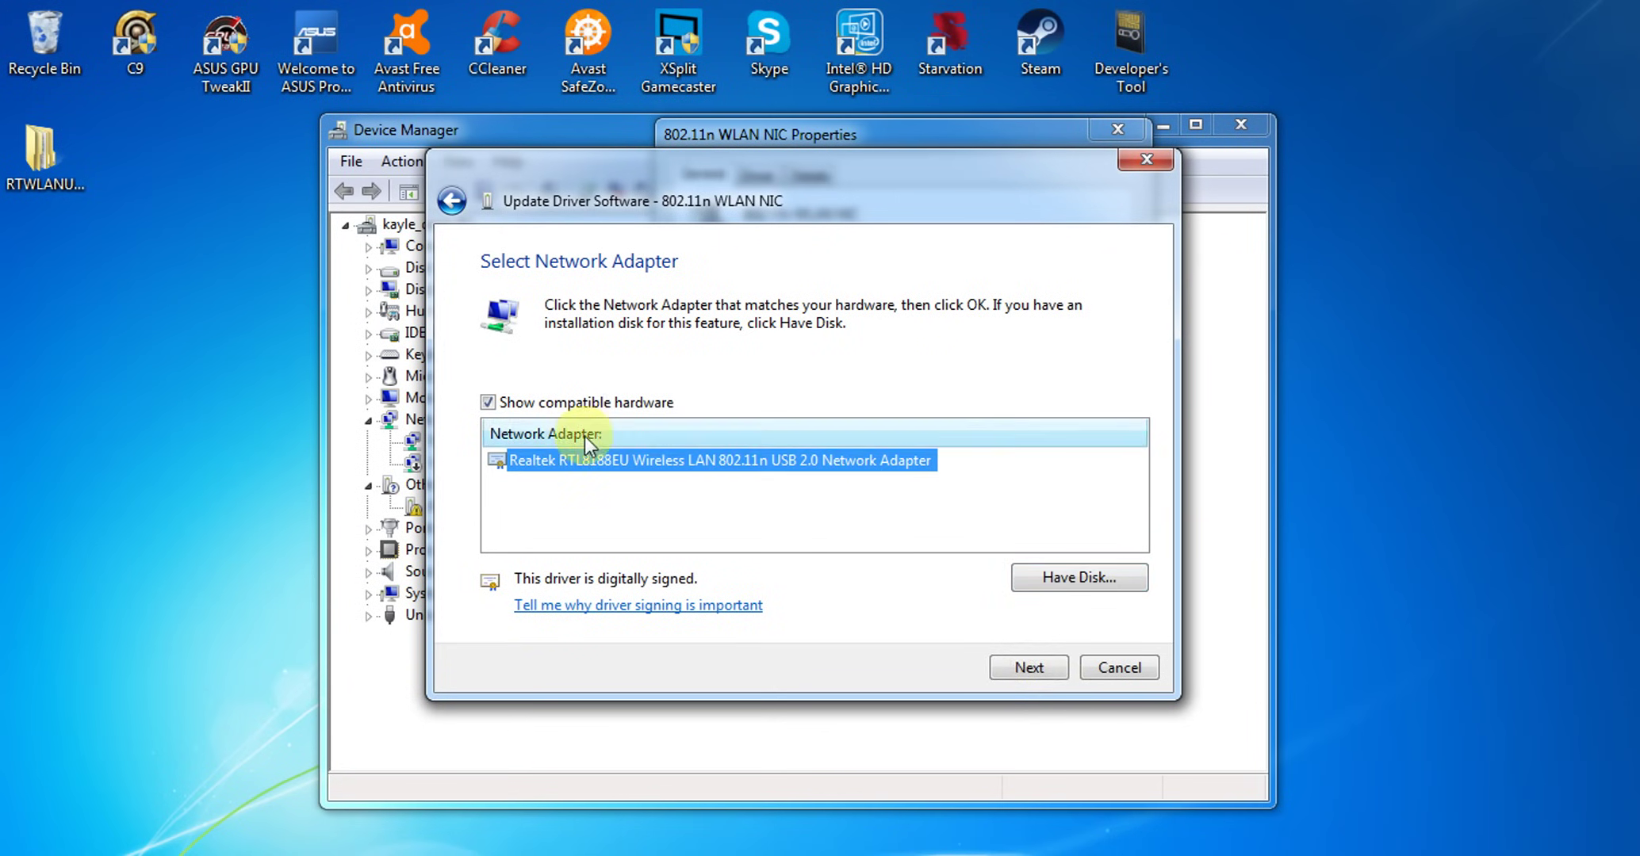
click(1007, 668)
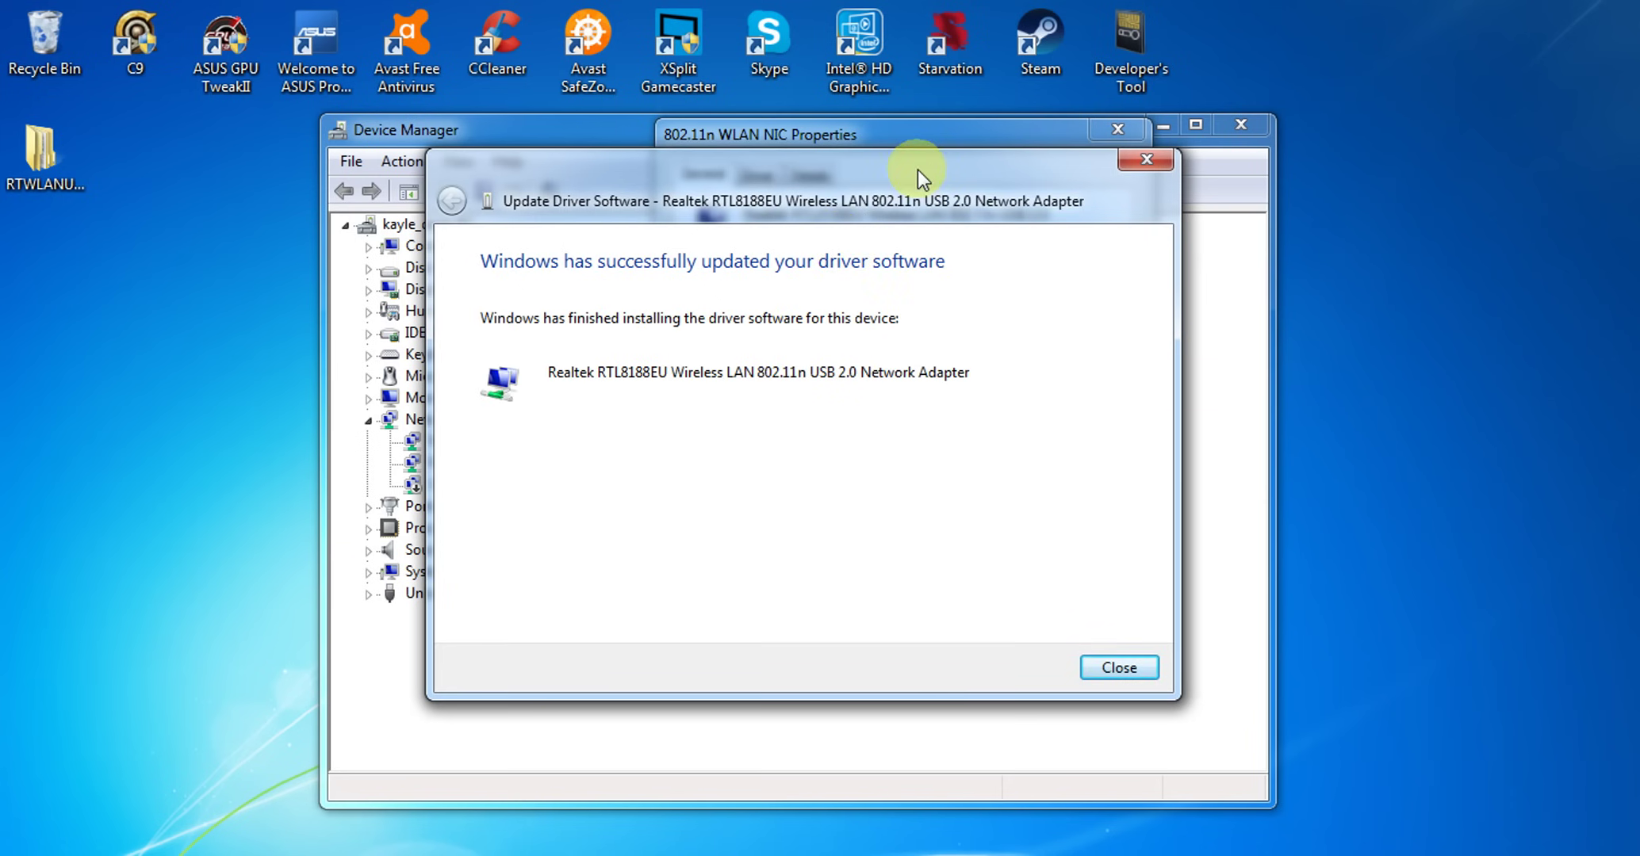
drag(922, 173, 841, 186)
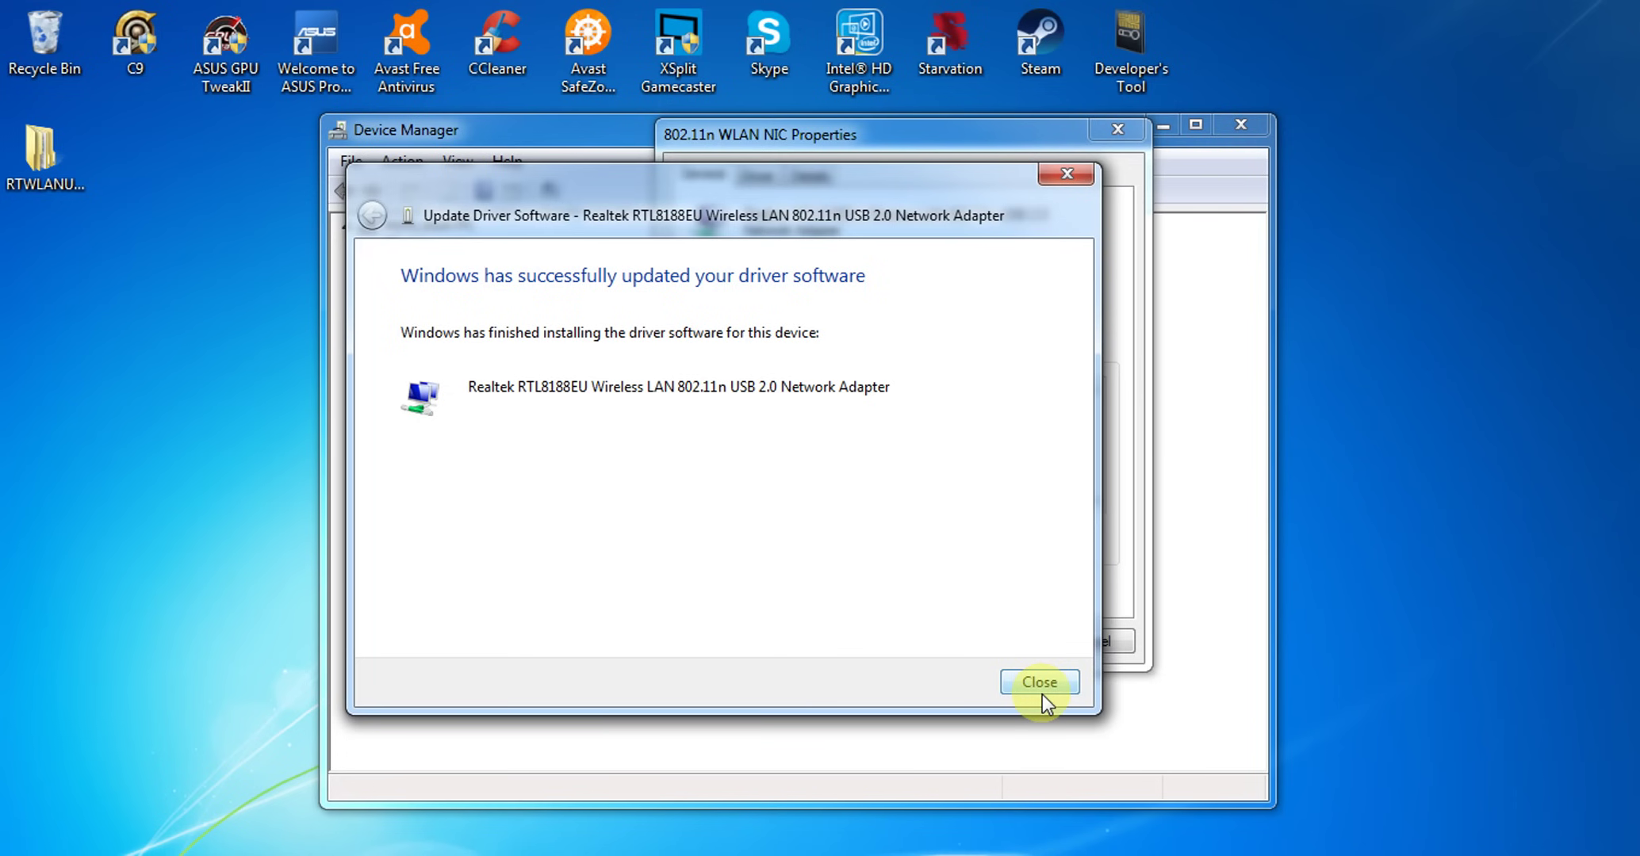
drag(701, 191, 653, 185)
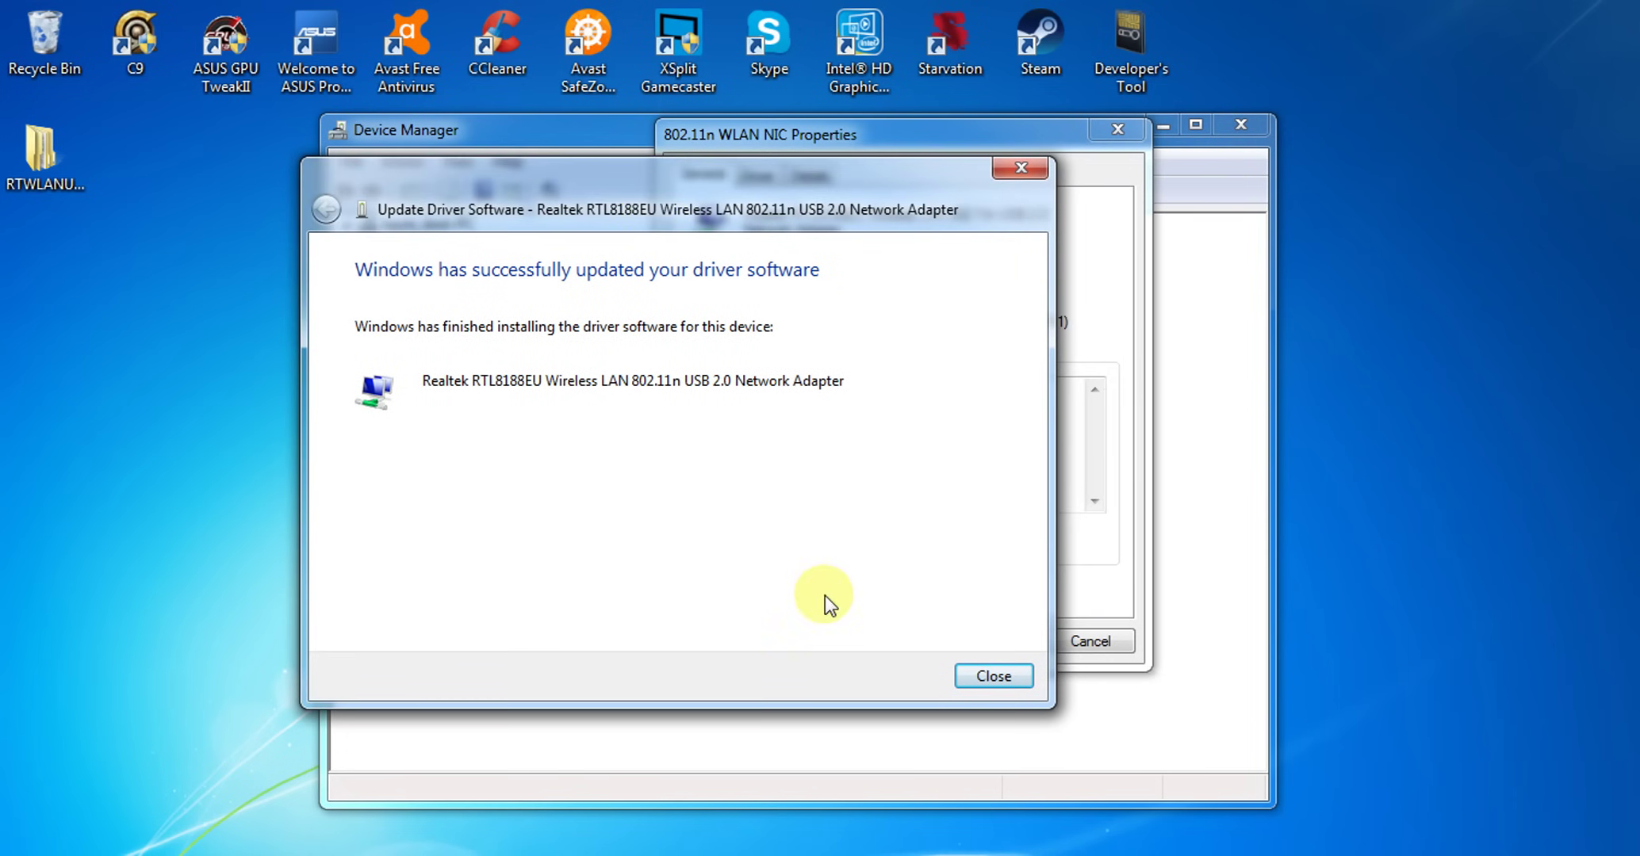
- Dismiss the successful-update confirmation and close the adapter's Properties
click(1001, 679)
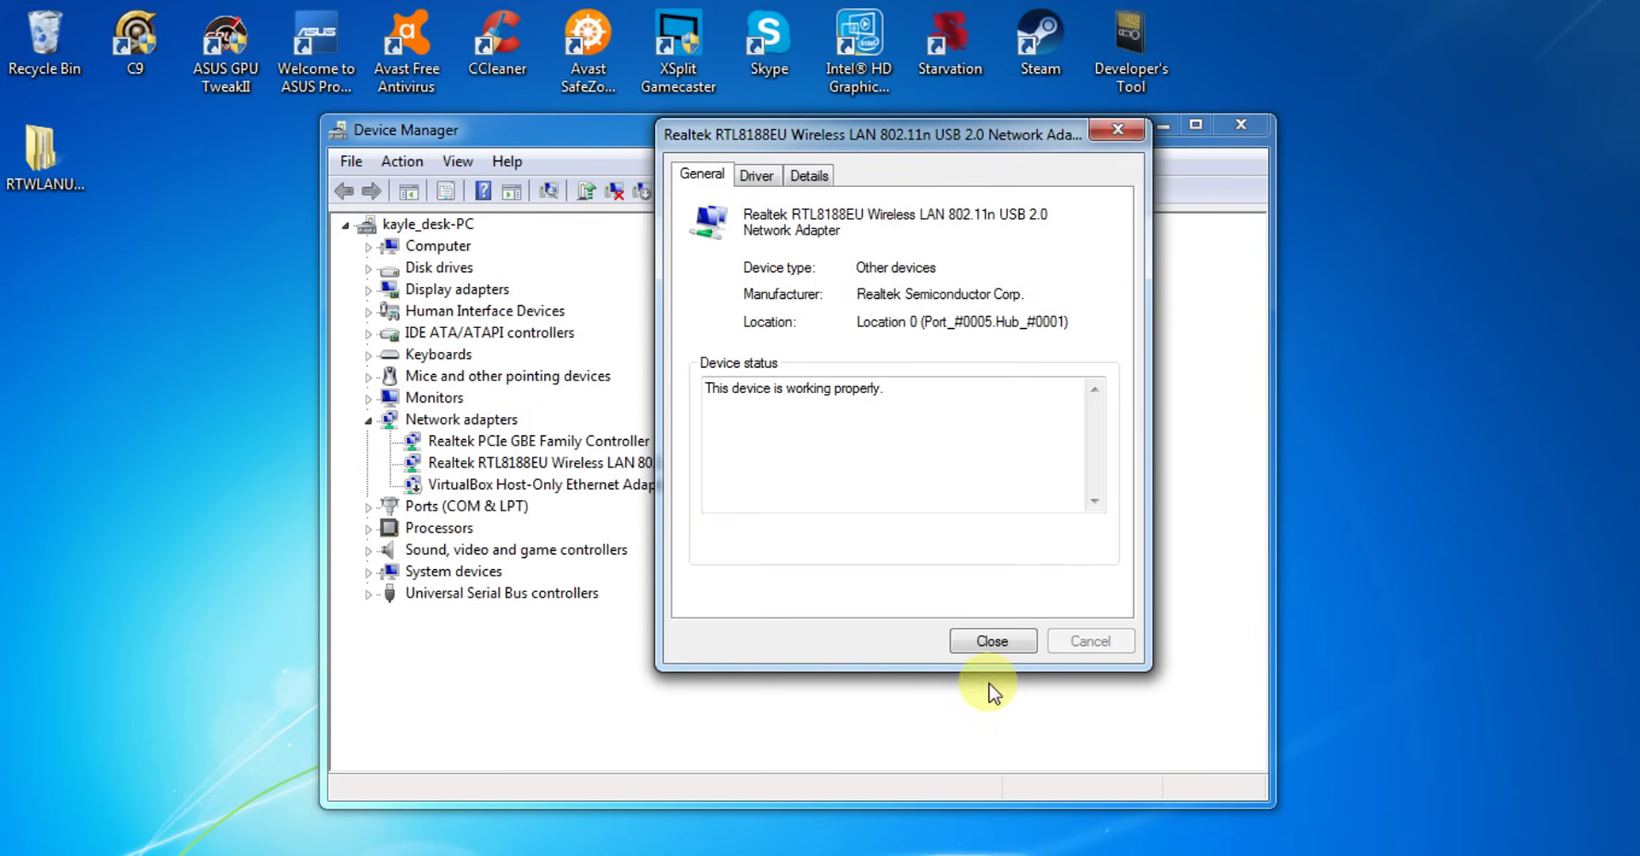
click(987, 642)
drag(713, 150, 742, 154)
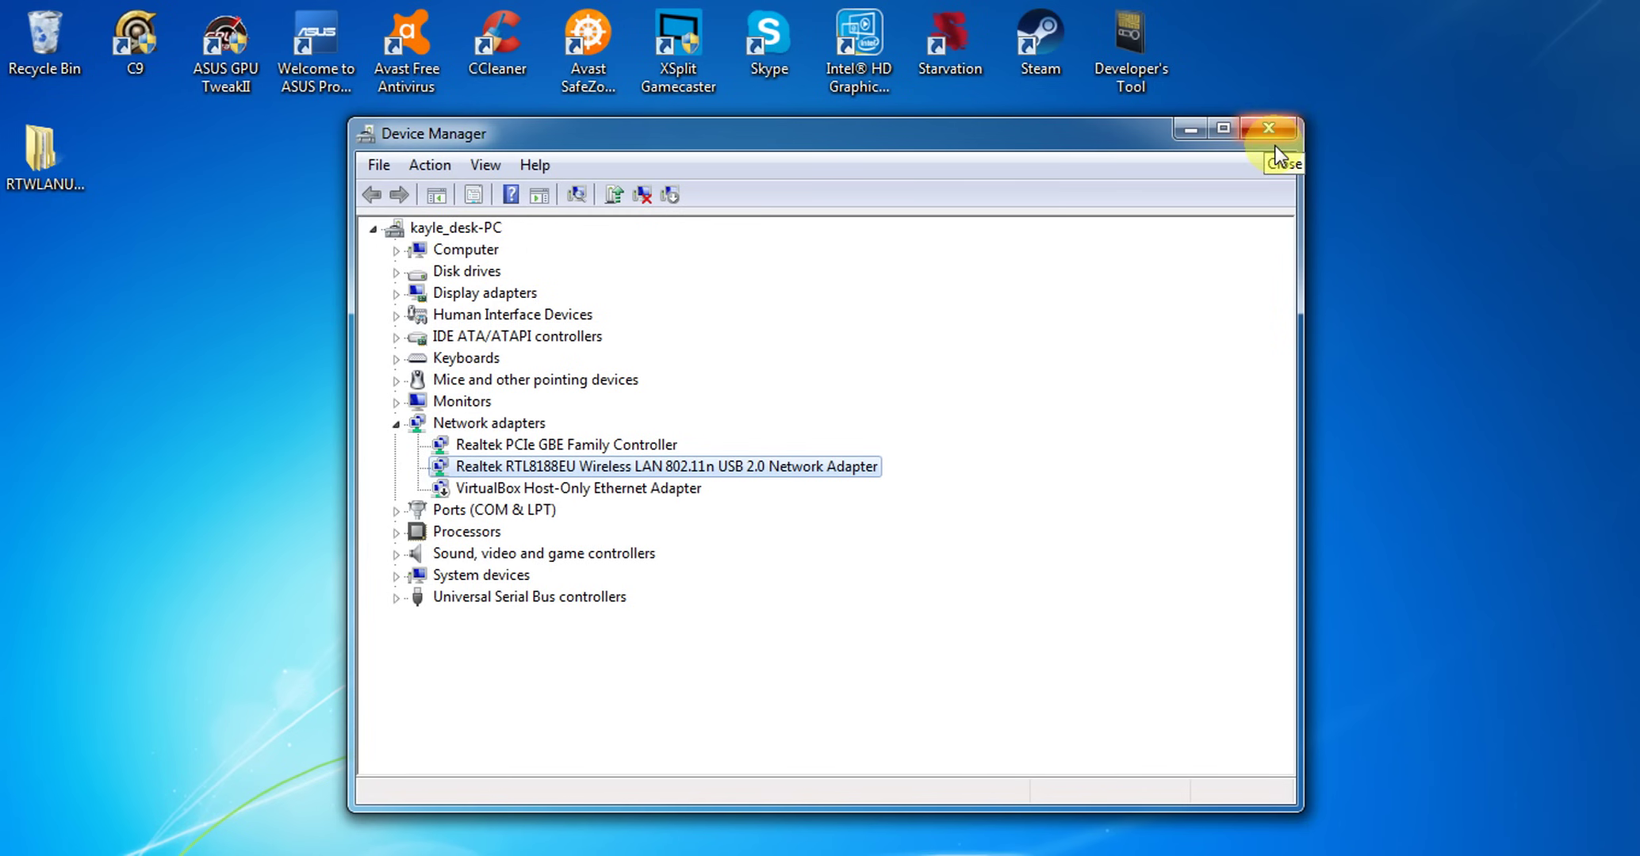
- Check the available wireless networks list, then close Device Manager
click(1383, 551)
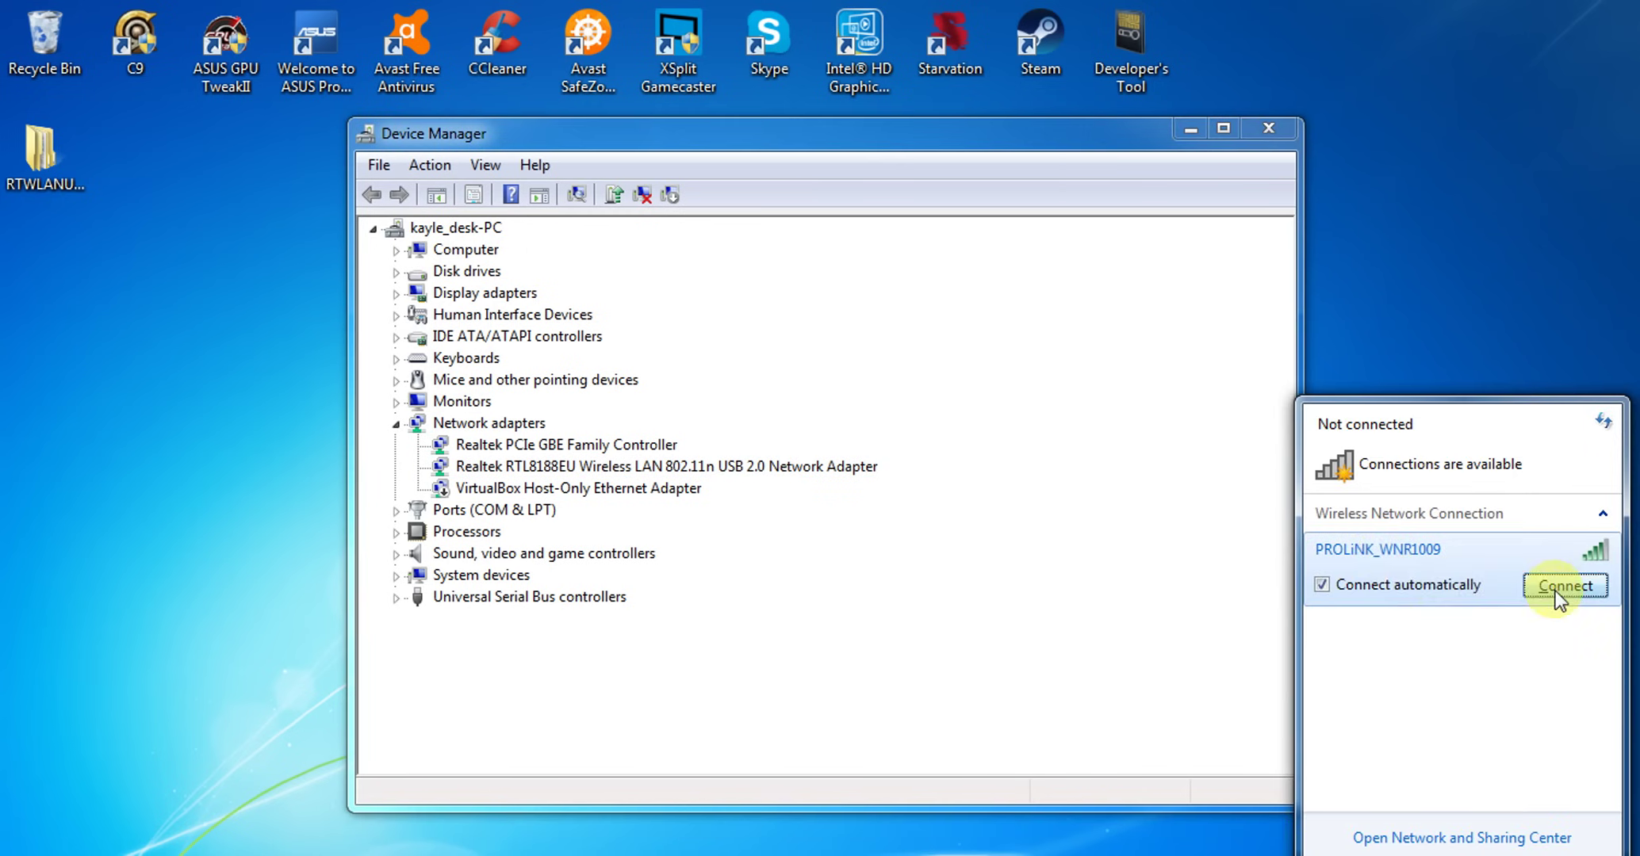
click(1345, 202)
drag(756, 139, 705, 129)
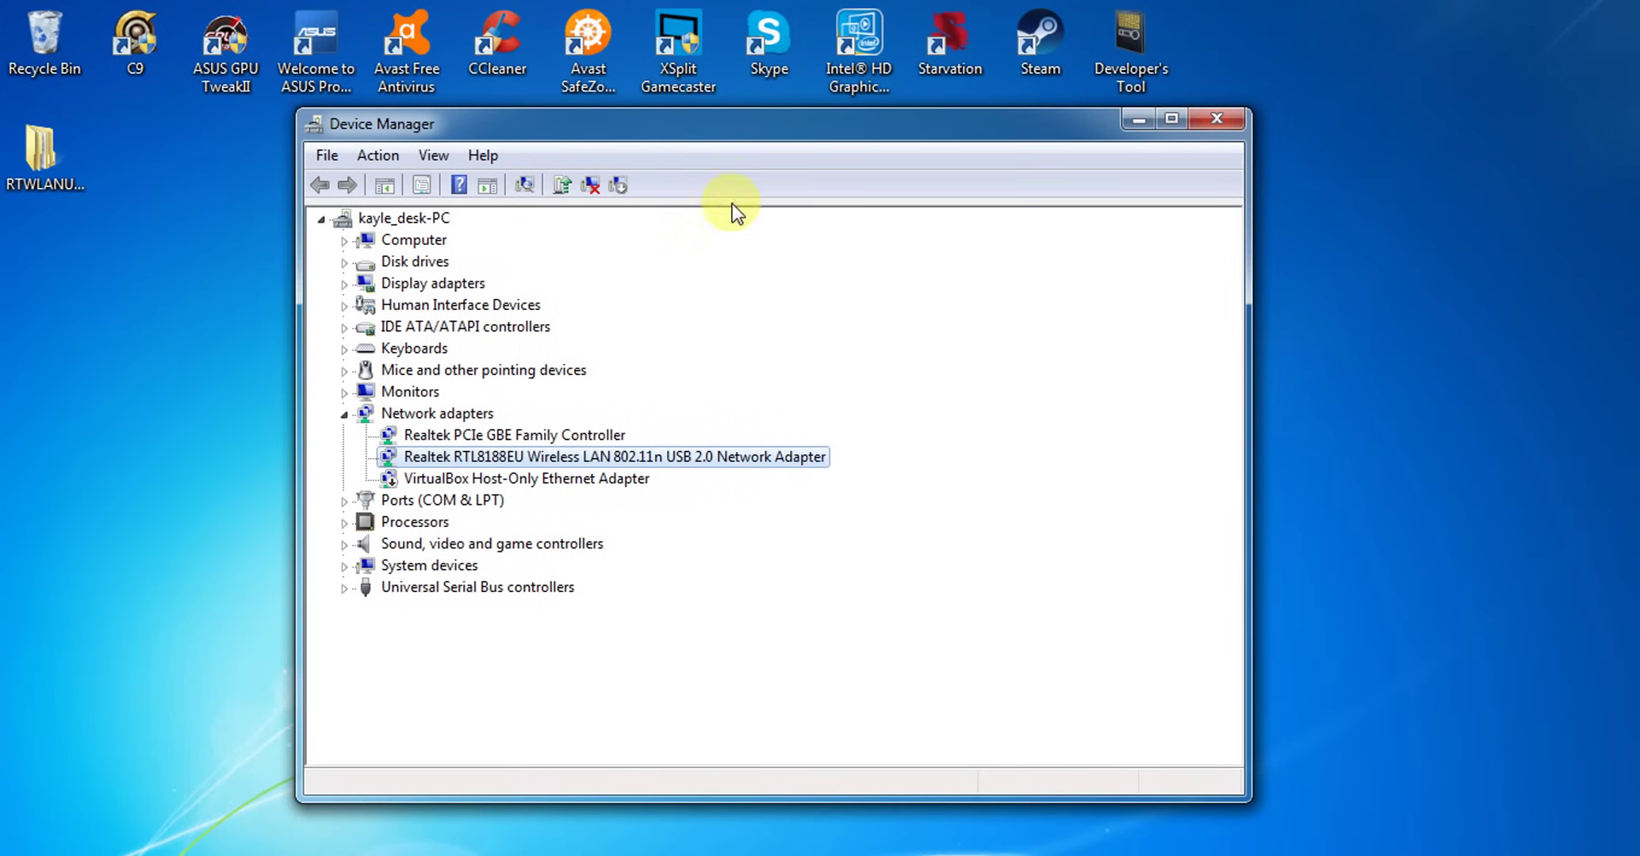
click(1206, 125)
- Refresh the Windows 7 desktop from its context menu
right_click(659, 347)
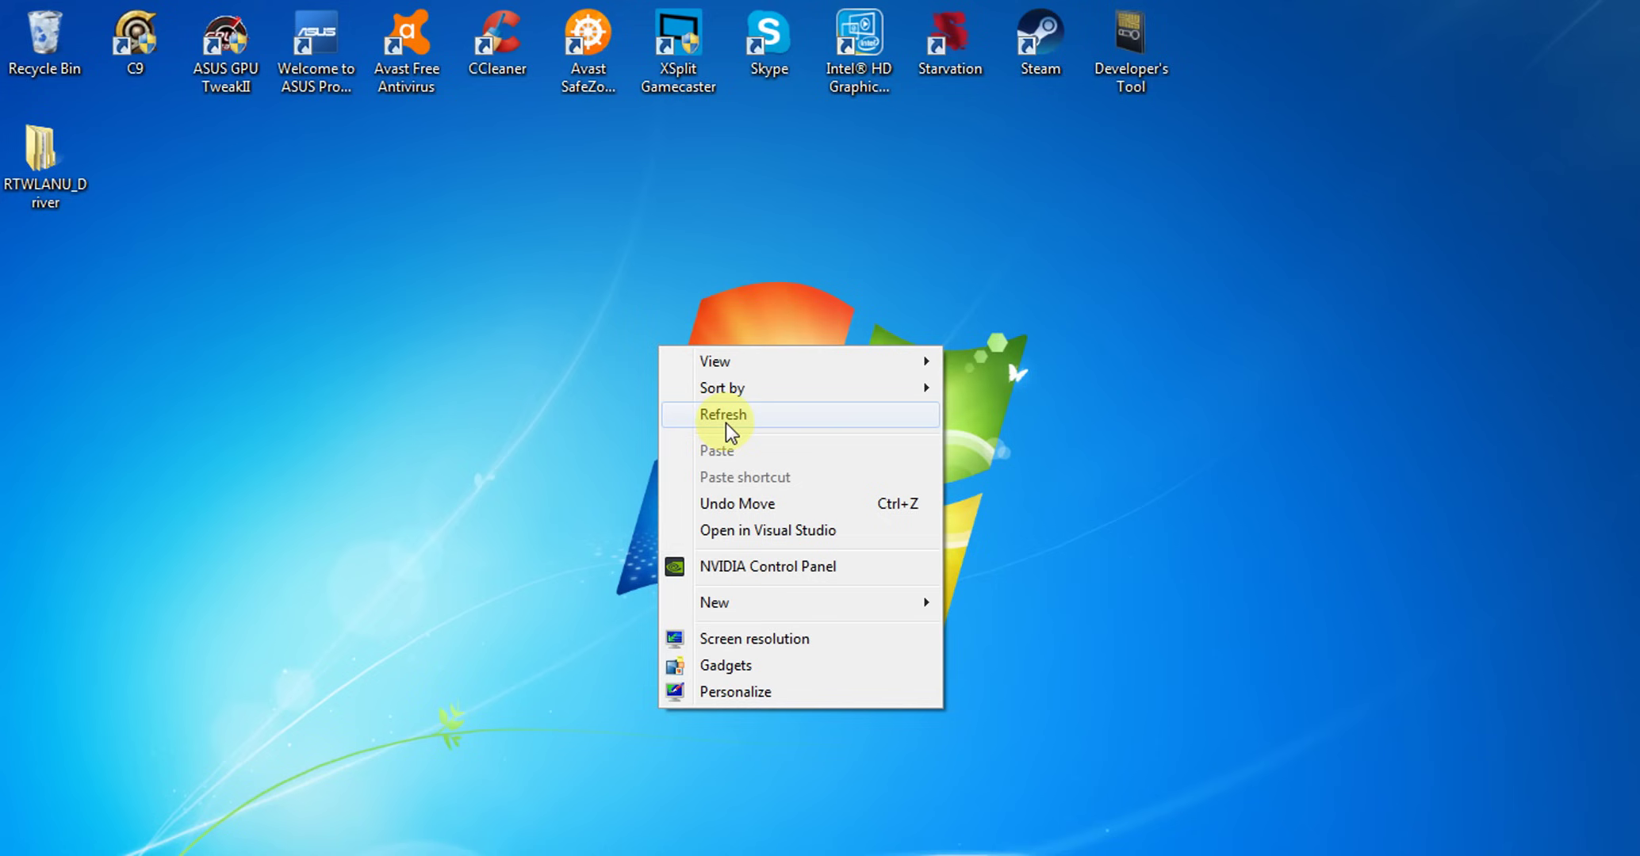
click(726, 421)
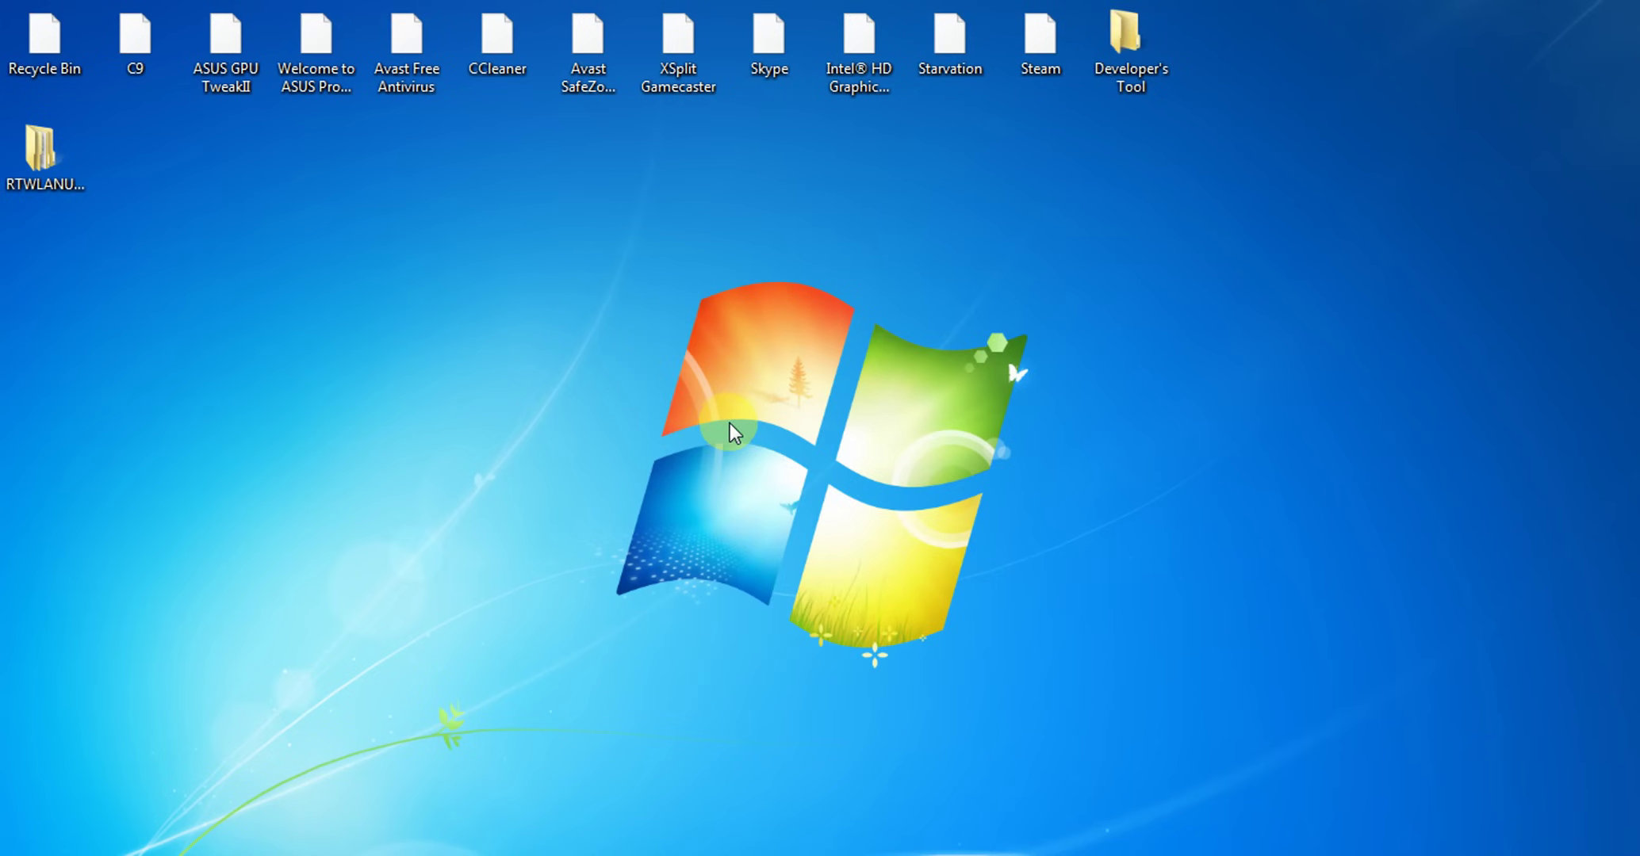